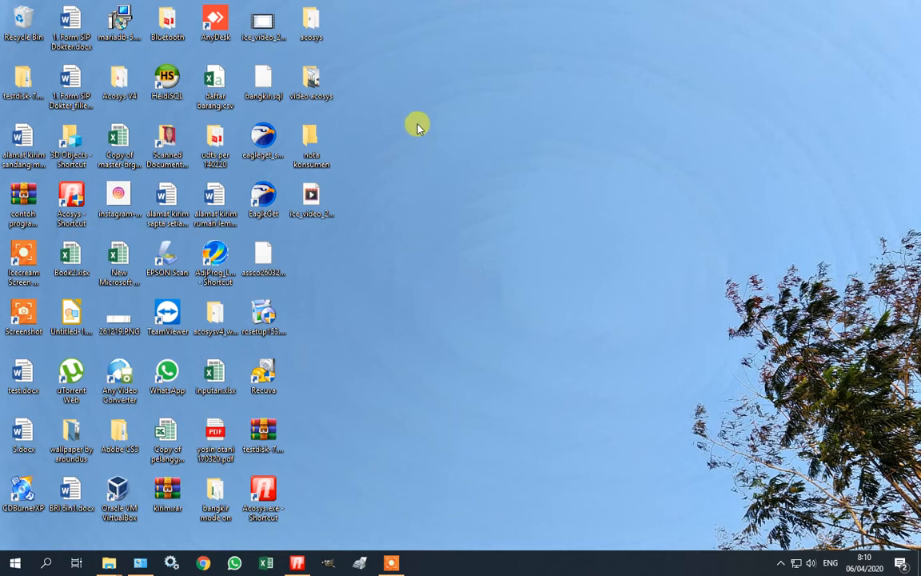
# Open the acosys desktop folder that holds the MariaDB 5.2.14 installers.
pyautogui.doubleClick(318, 30)
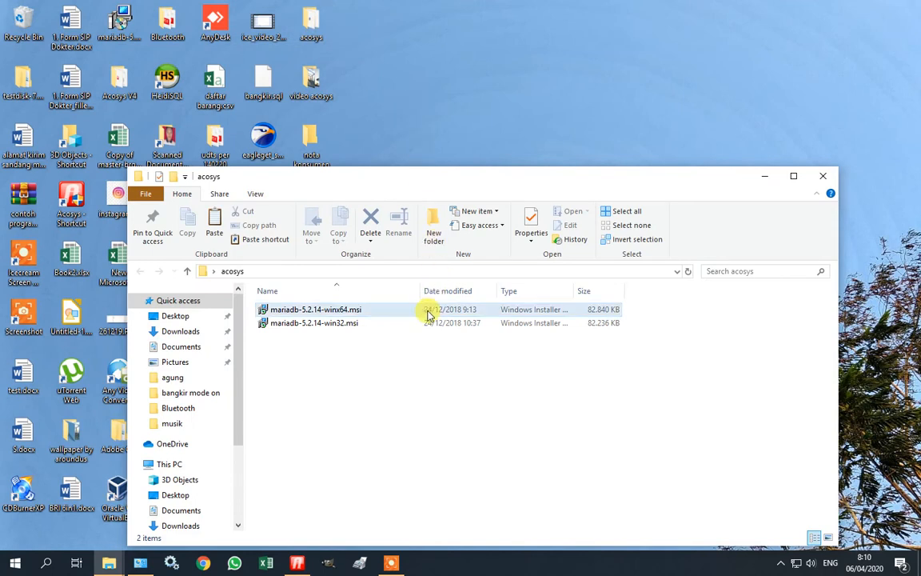
# Compare the 64-bit and 32-bit MariaDB 5.2.14 installer files, then open the Start menu.
pyautogui.click(324, 312)
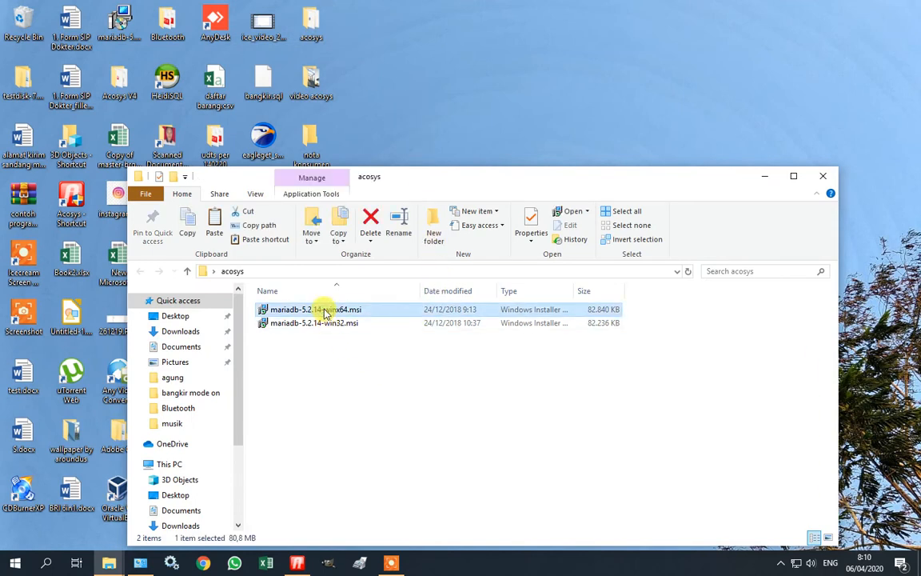
pyautogui.click(335, 323)
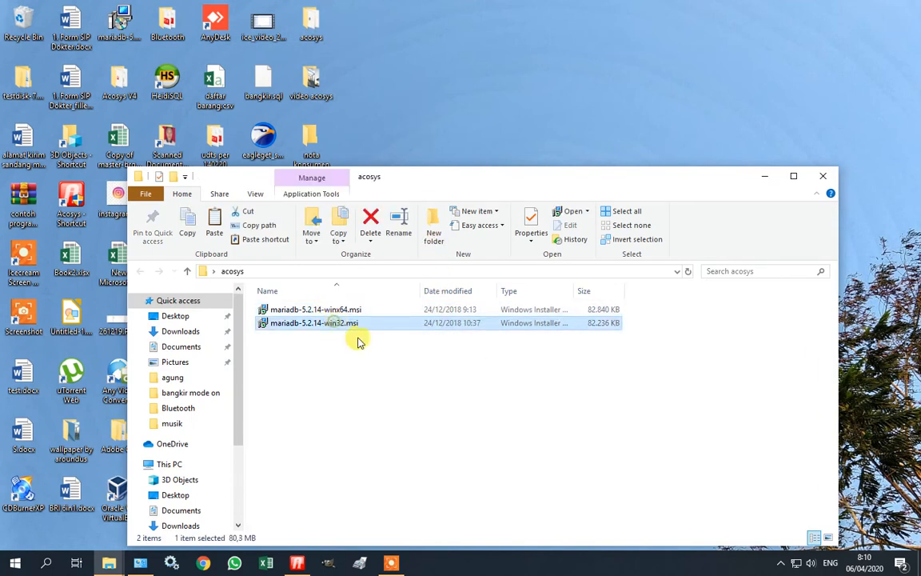
pyautogui.click(373, 353)
pyautogui.click(350, 323)
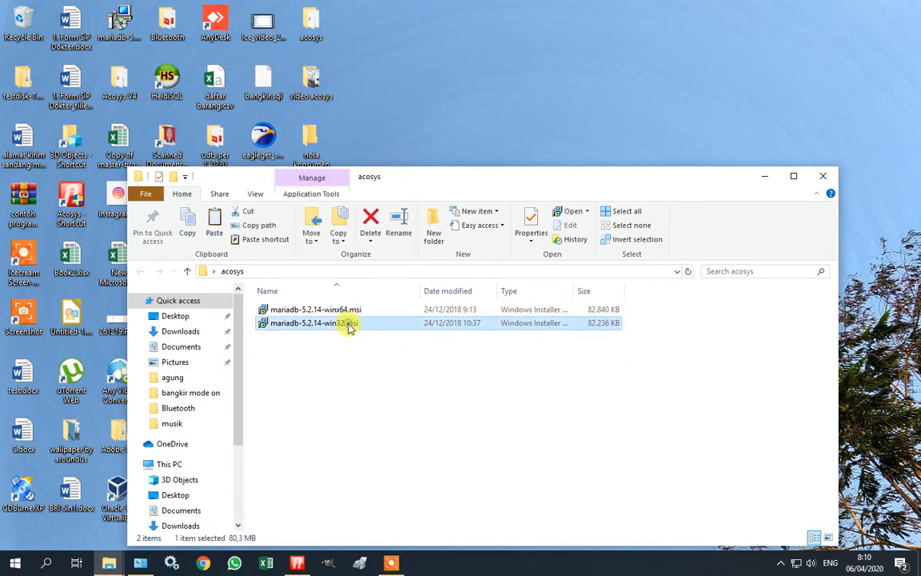
pyautogui.click(343, 312)
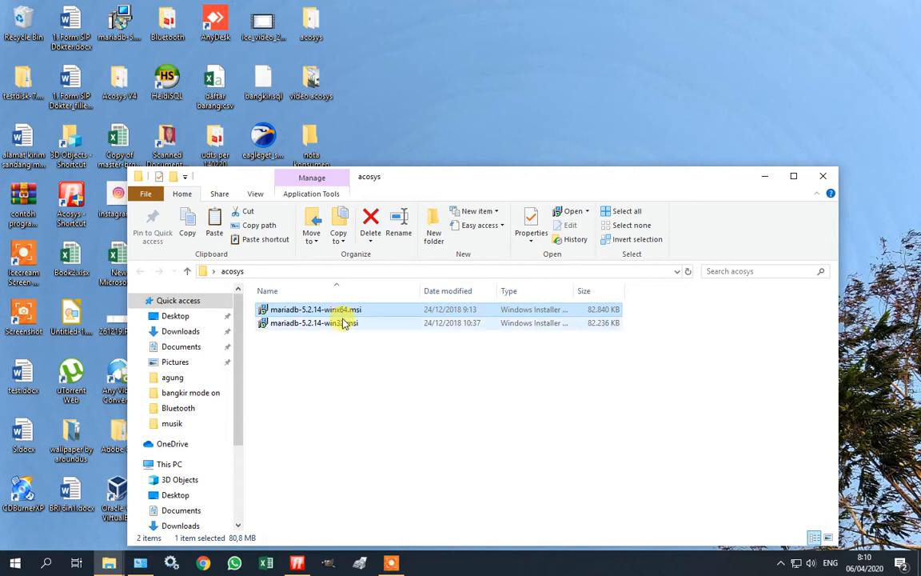
pyautogui.click(340, 323)
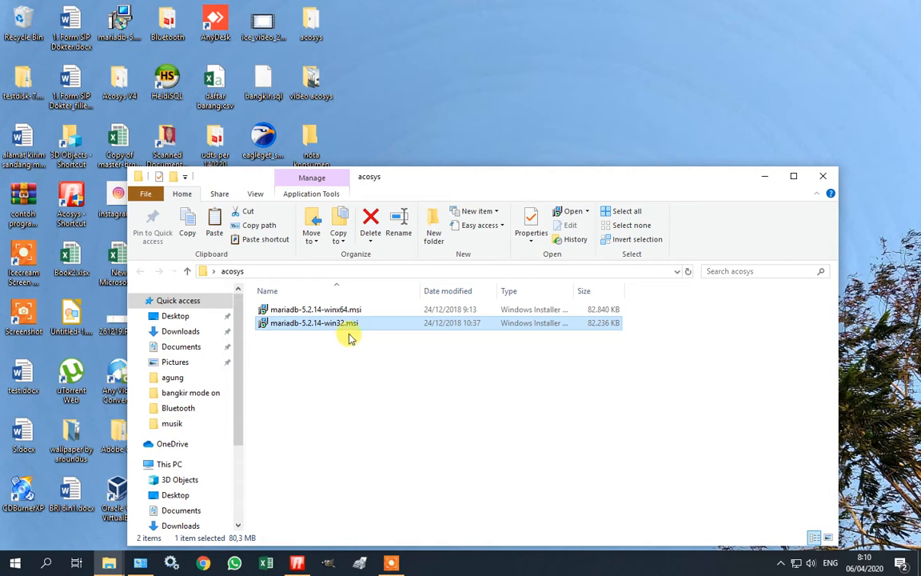
pyautogui.moveTo(348, 329)
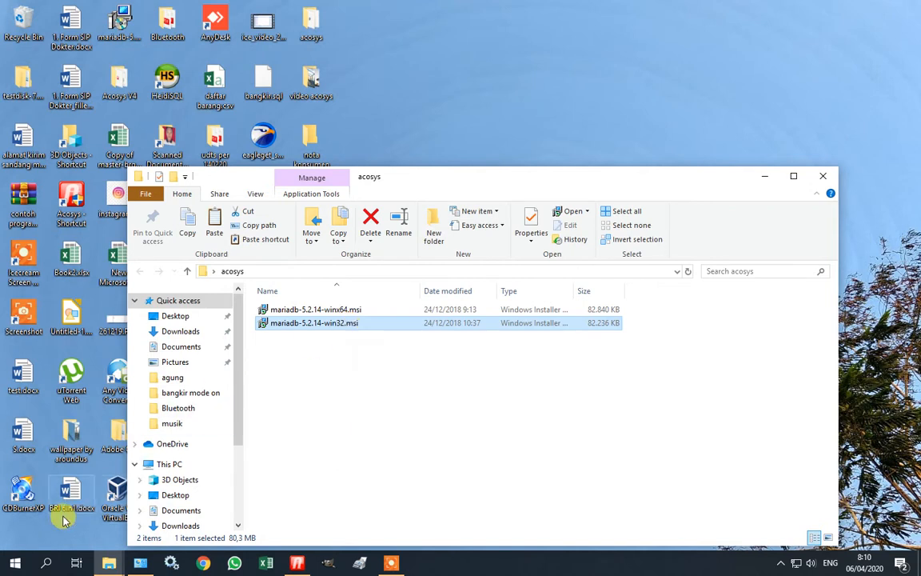
pyautogui.click(14, 568)
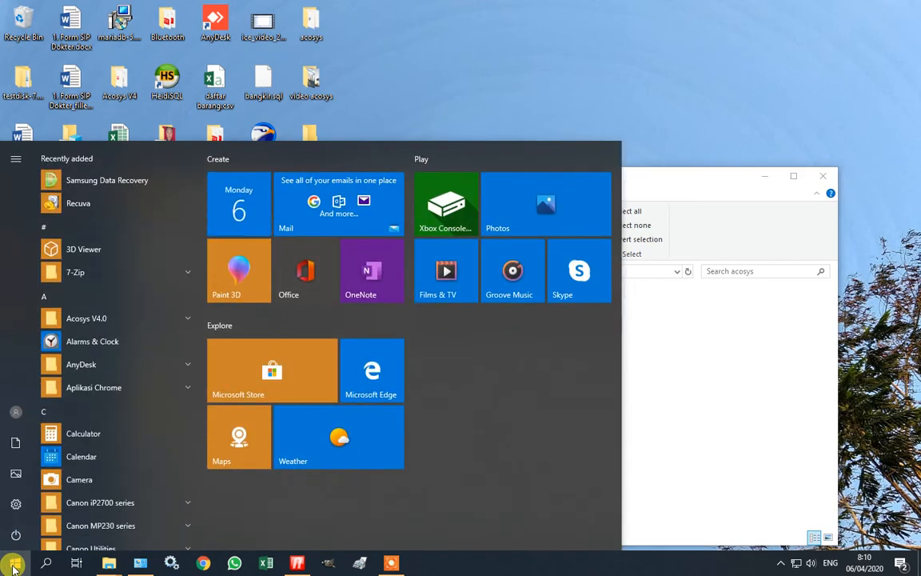
# Run dxdiag to confirm the computer name ASSCO-JABAR and 64-bit Windows, then exit it.
pyautogui.write('dxd')
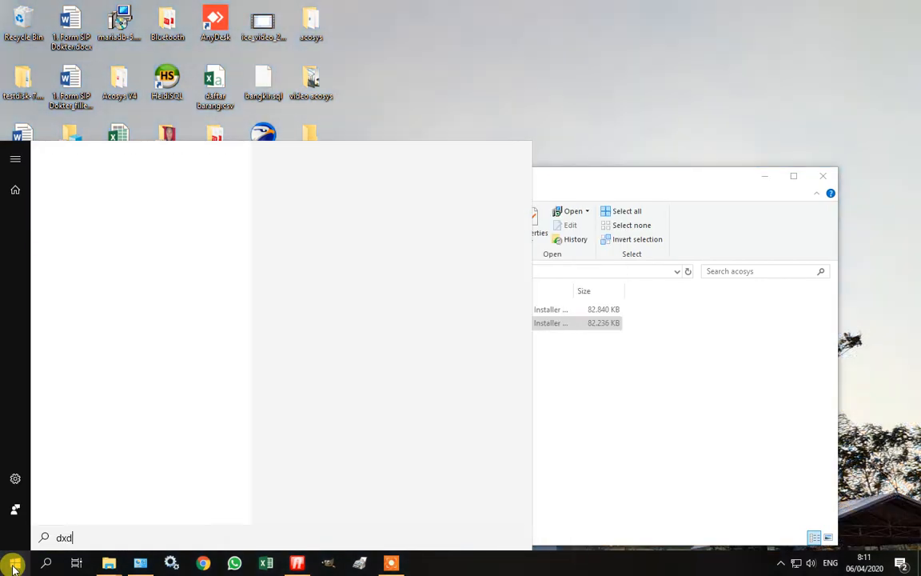
pyautogui.write('iag')
pyautogui.press('Return')
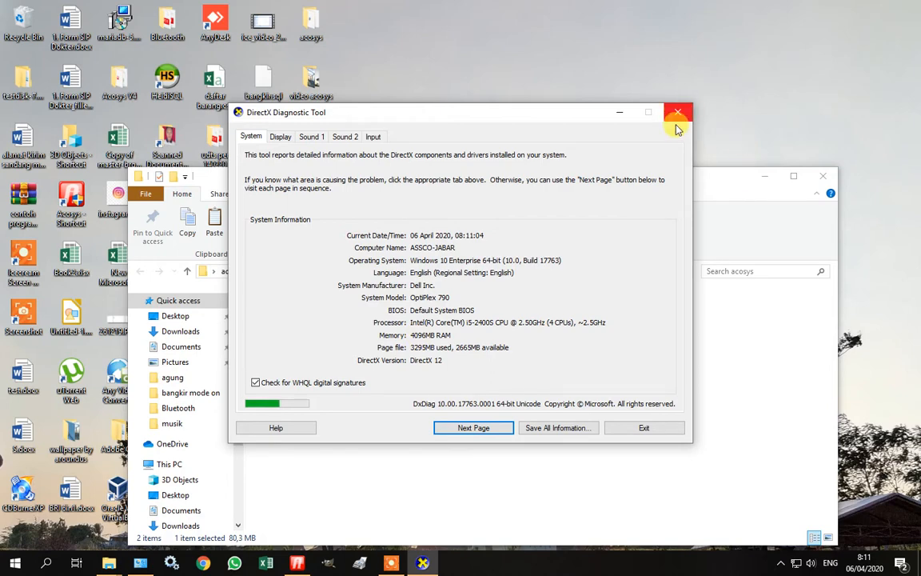
pyautogui.click(654, 428)
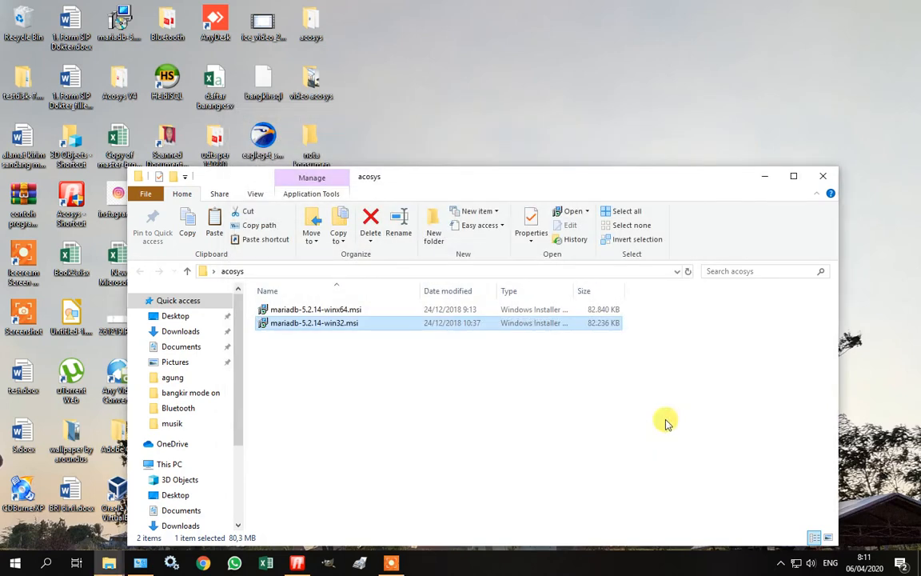
# Reselect both MariaDB installers and minimize the acosys folder window.
pyautogui.click(353, 309)
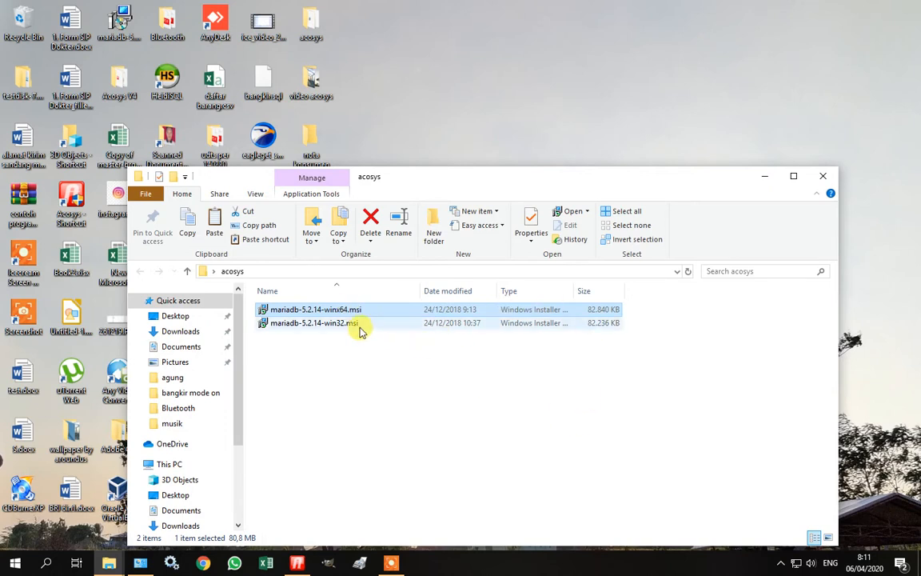
pyautogui.click(359, 329)
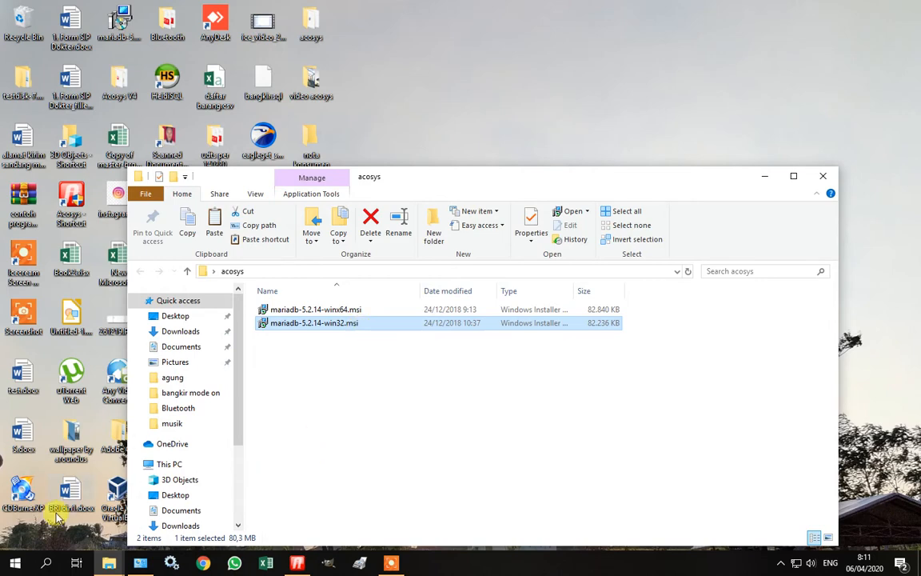
pyautogui.click(764, 177)
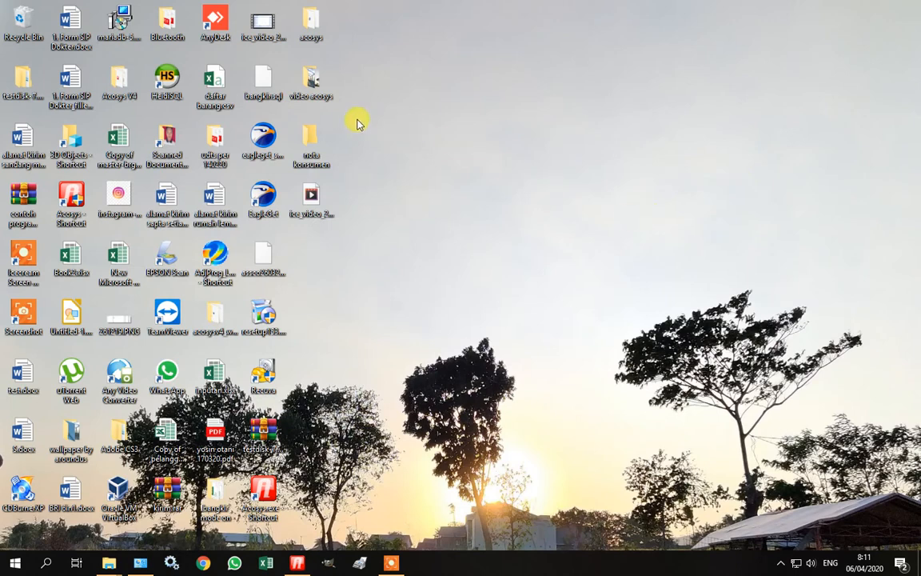
# Launch Acosys and open, then close, the Umum > Maintenance window.
pyautogui.click(297, 562)
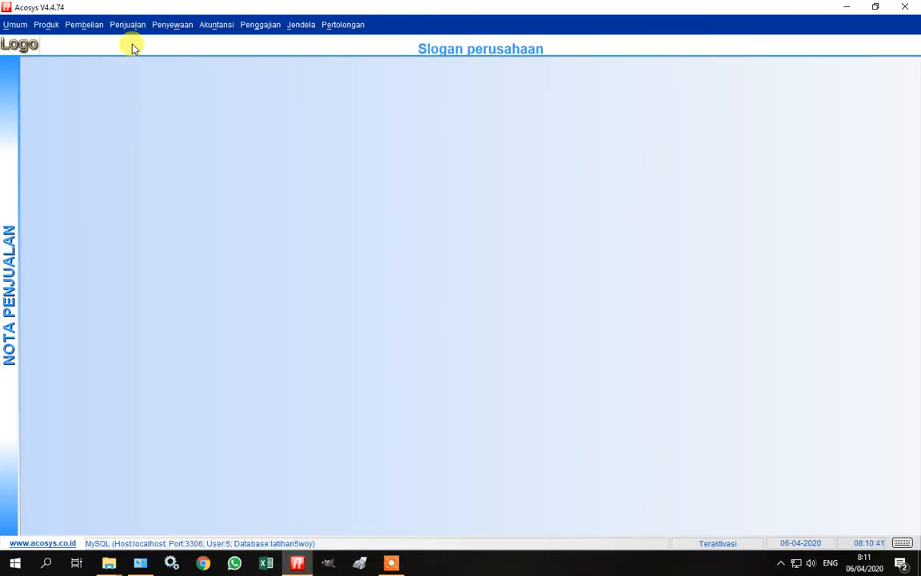
pyautogui.click(13, 26)
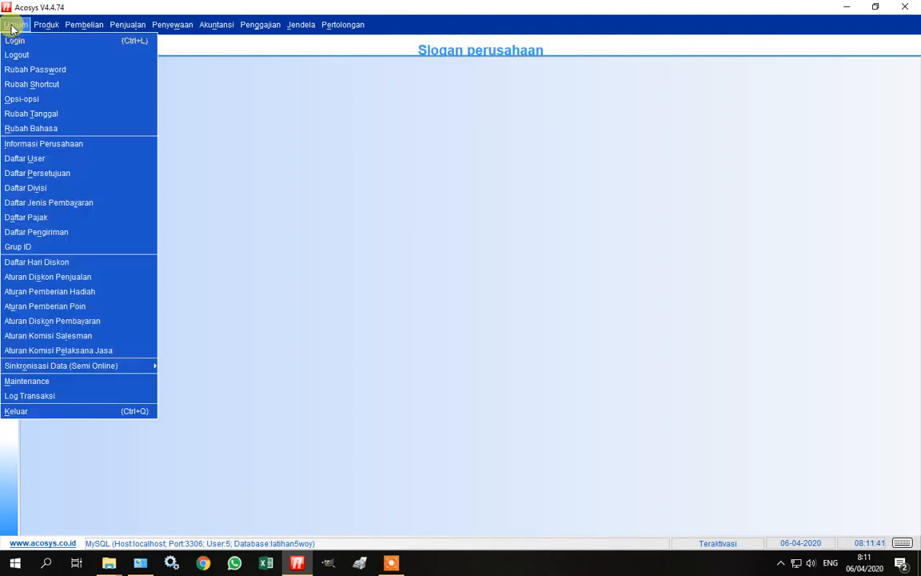
pyautogui.click(68, 381)
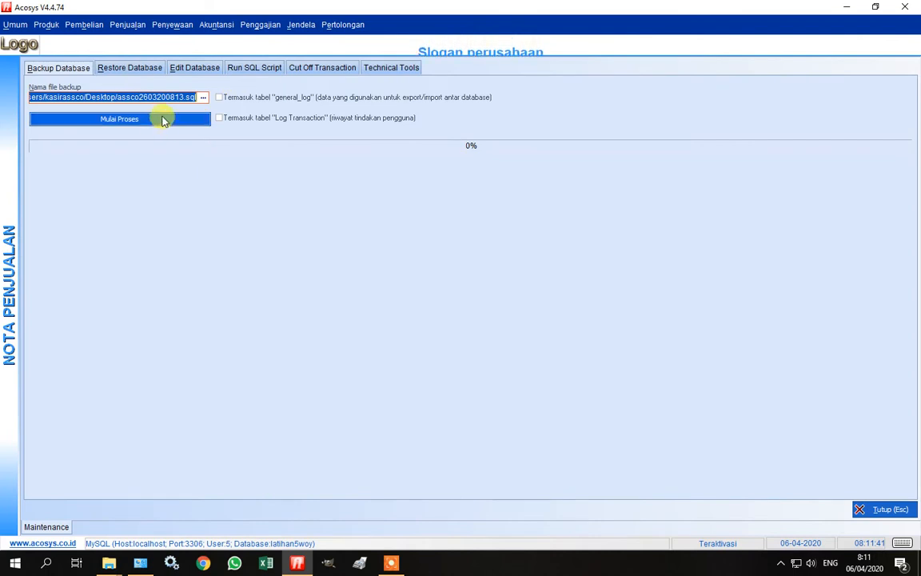
pyautogui.click(41, 528)
pyautogui.press('Escape')
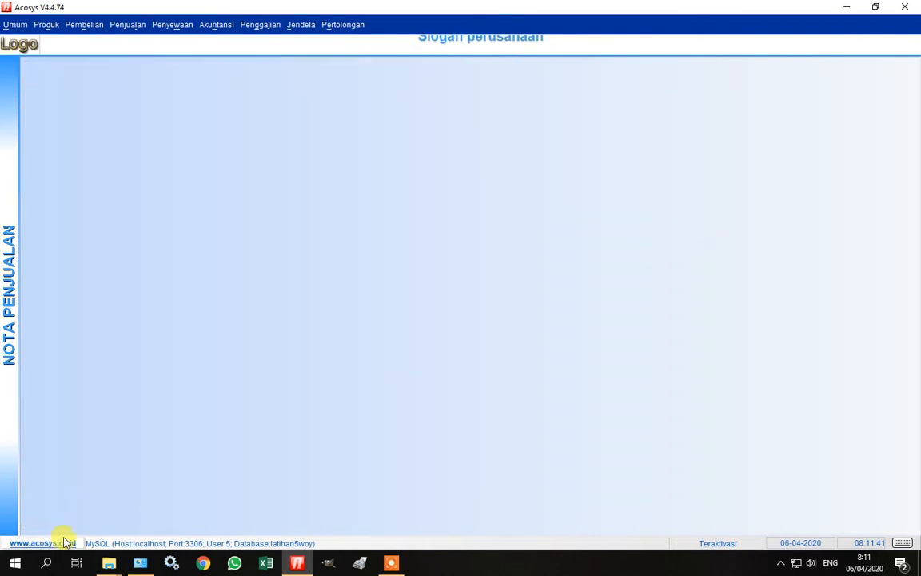
# Exit Acosys, answer Ya to backing up the database, and browse for the backup location.
pyautogui.click(903, 8)
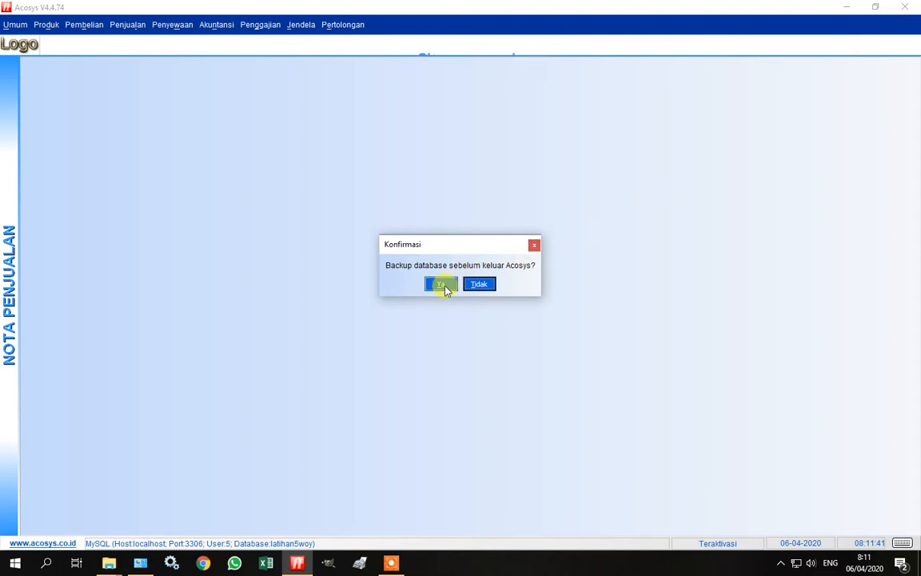
pyautogui.click(442, 285)
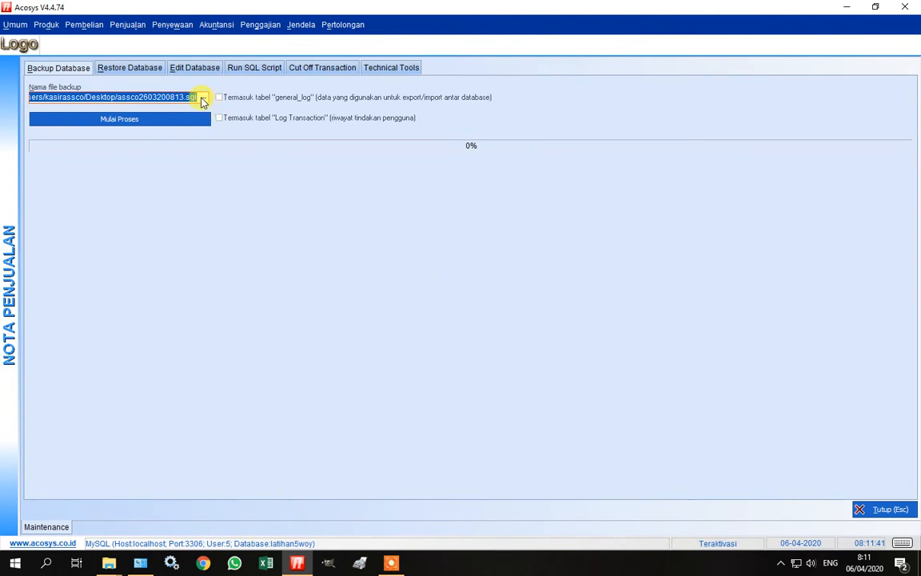
pyautogui.click(202, 98)
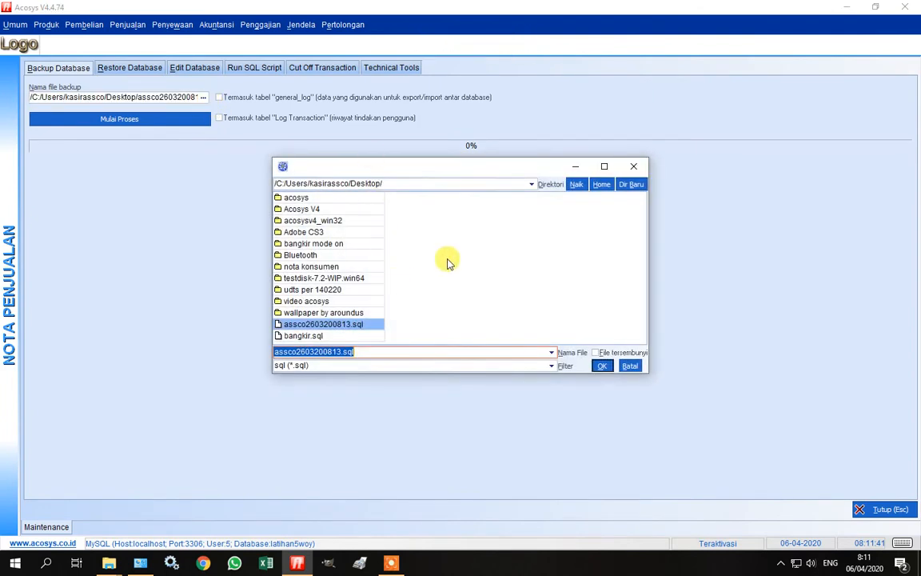
# Set the backup file to 'latihan backup' in the Desktop acosys folder.
pyautogui.click(531, 186)
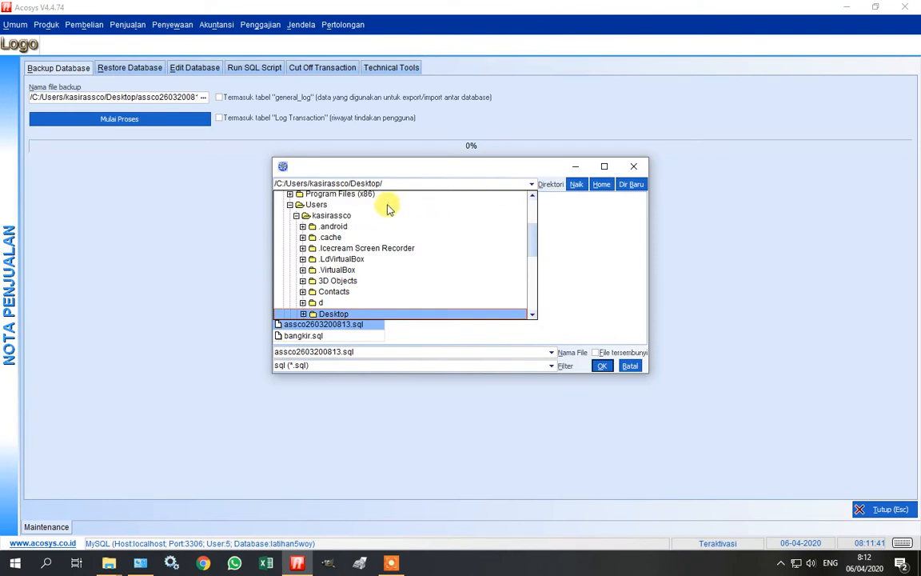
pyautogui.click(405, 312)
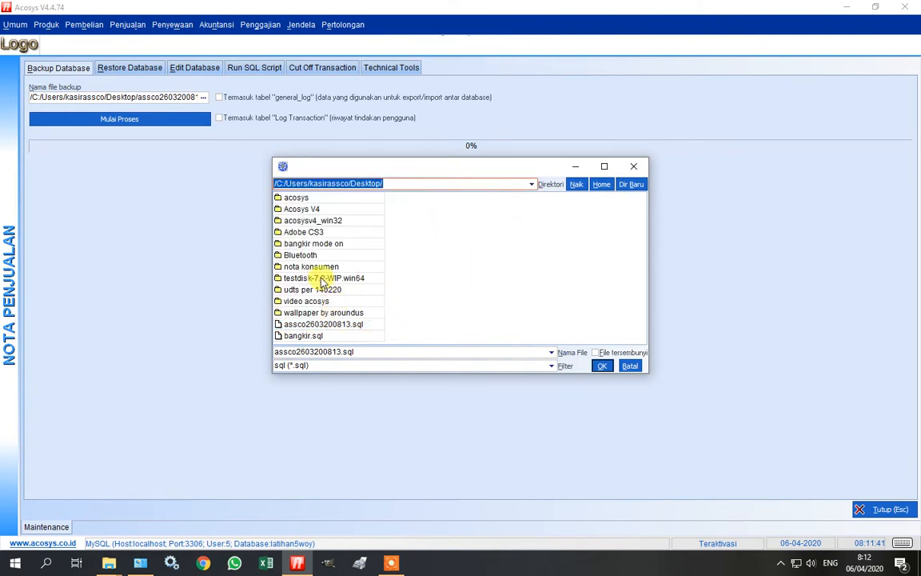
pyautogui.doubleClick(300, 198)
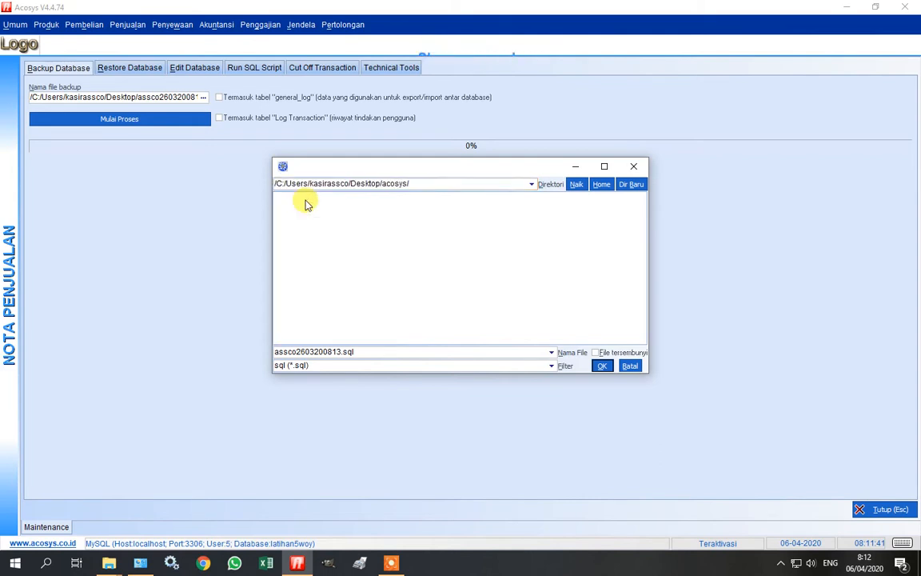
pyautogui.click(365, 349)
pyautogui.write('la')
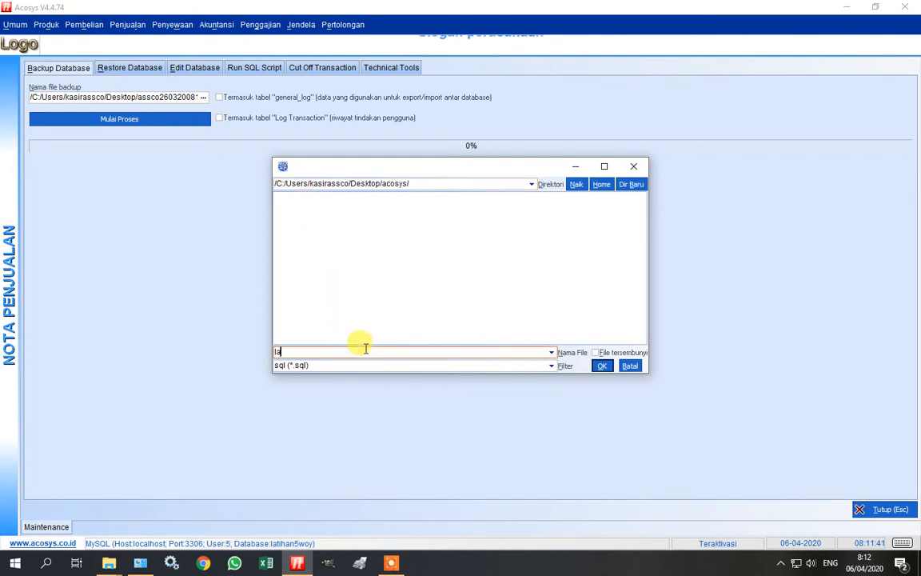
pyautogui.write('tihan ')
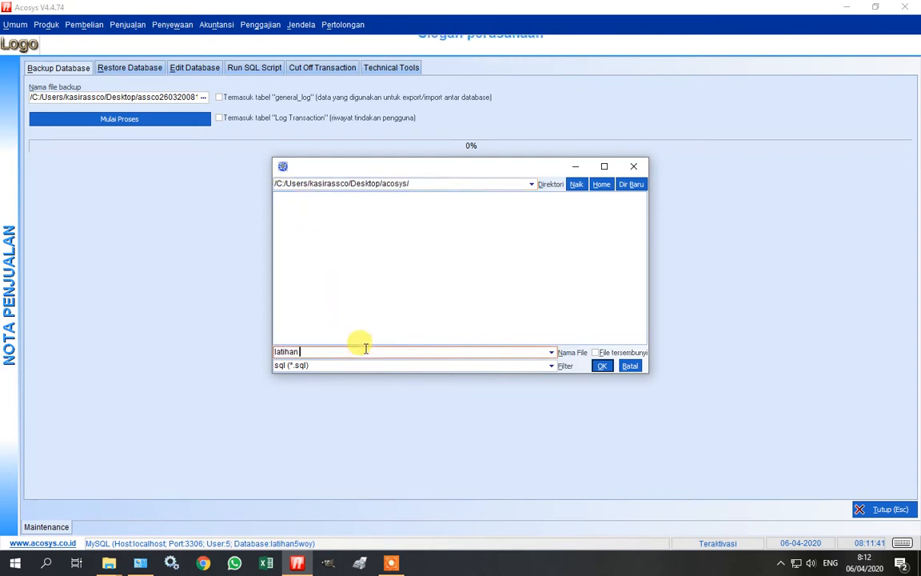
pyautogui.write('backup')
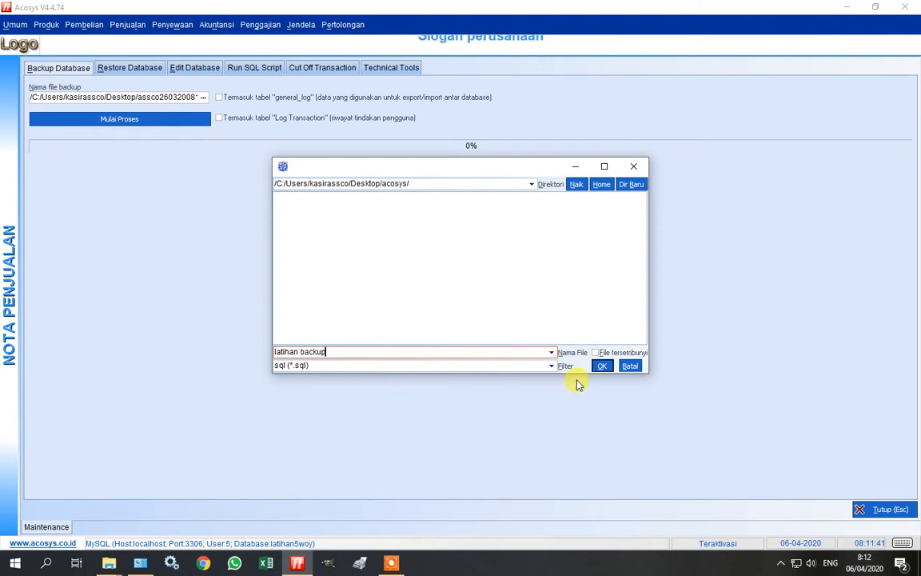
pyautogui.click(600, 367)
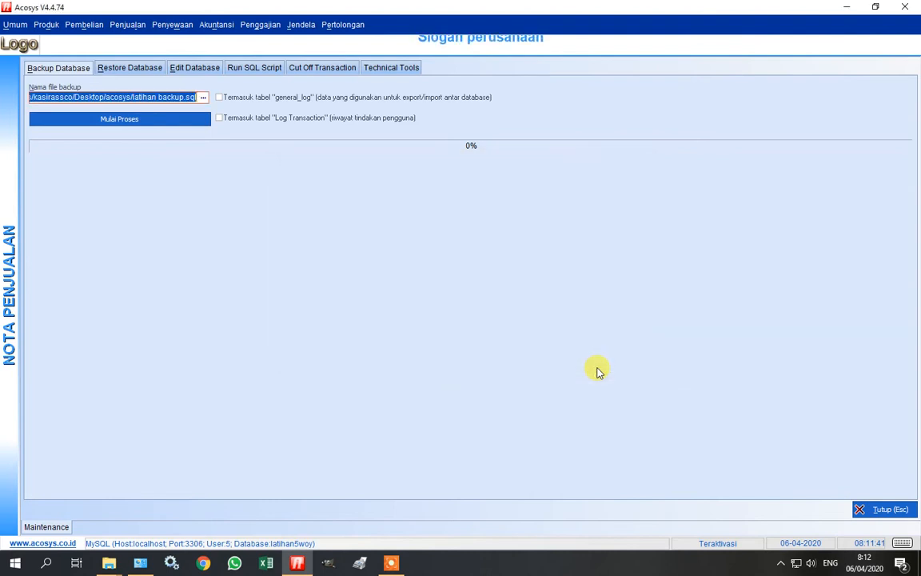
# Run the database backup, dismiss the success message, and minimize Acosys.
pyautogui.click(179, 117)
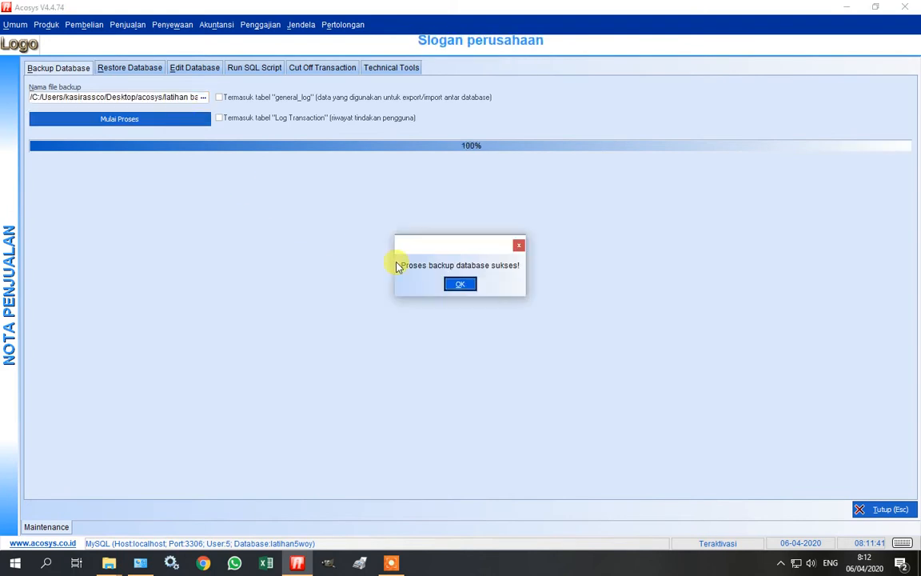
pyautogui.click(454, 284)
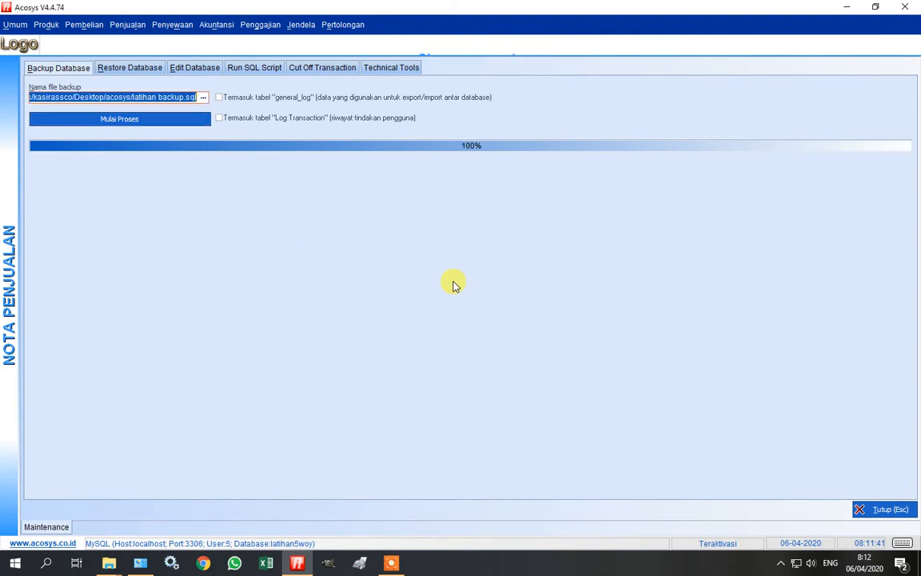
pyautogui.click(847, 6)
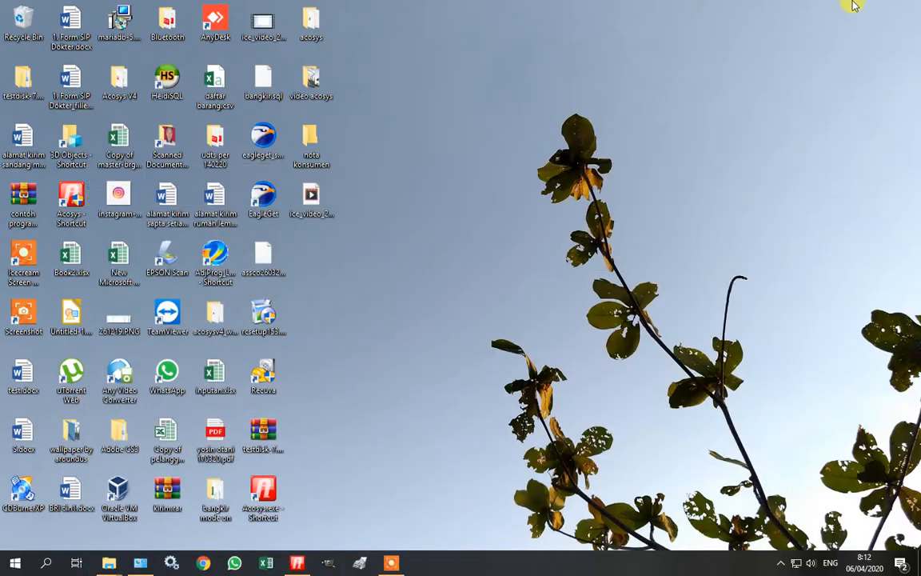
# Open the acosys folder and inspect latihan backup.sql through its context menu.
pyautogui.doubleClick(309, 26)
pyautogui.click(336, 310)
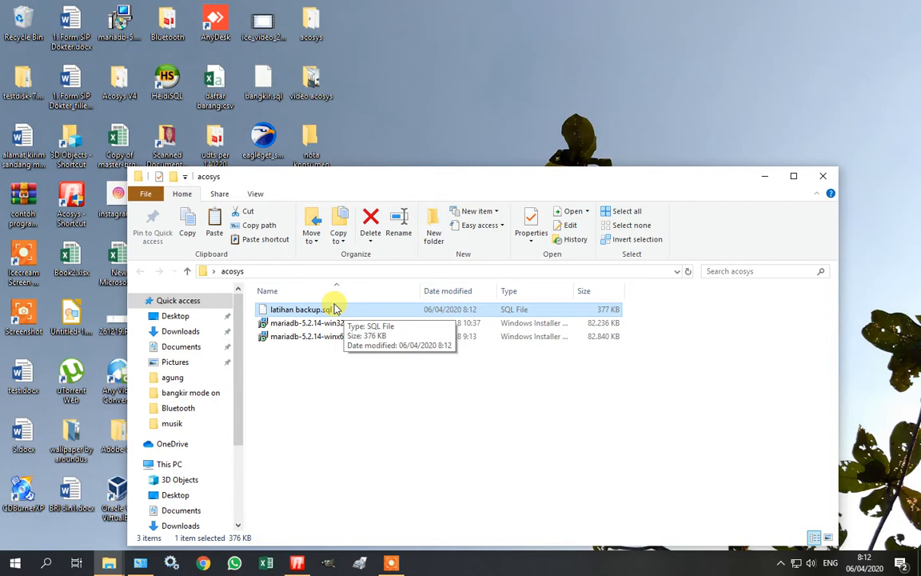
pyautogui.rightClick(334, 309)
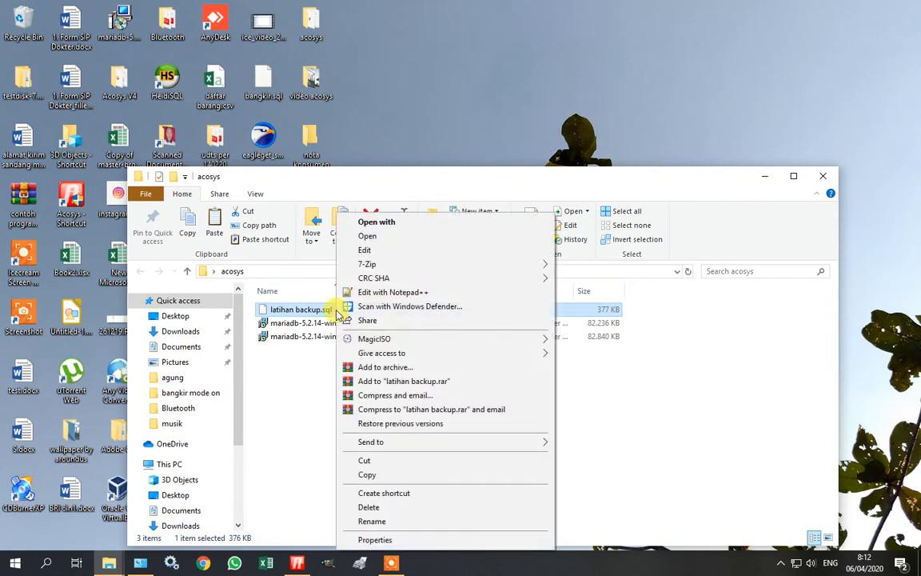
pyautogui.click(304, 377)
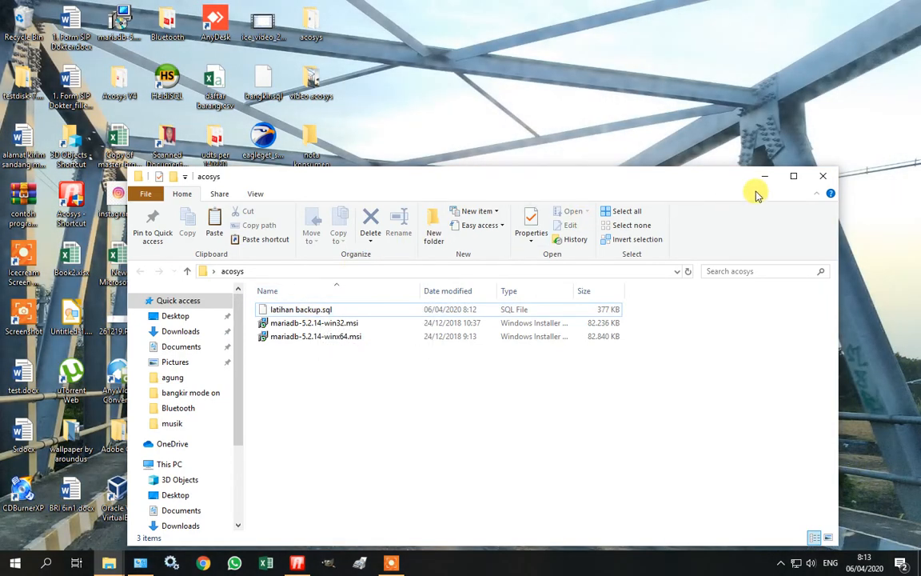
# Drag latihan backup.sql from the acosys folder onto the desktop and close Explorer.
pyautogui.moveTo(662, 199); pyautogui.dragTo(794, 299)
pyautogui.moveTo(465, 410); pyautogui.dragTo(675, 123)
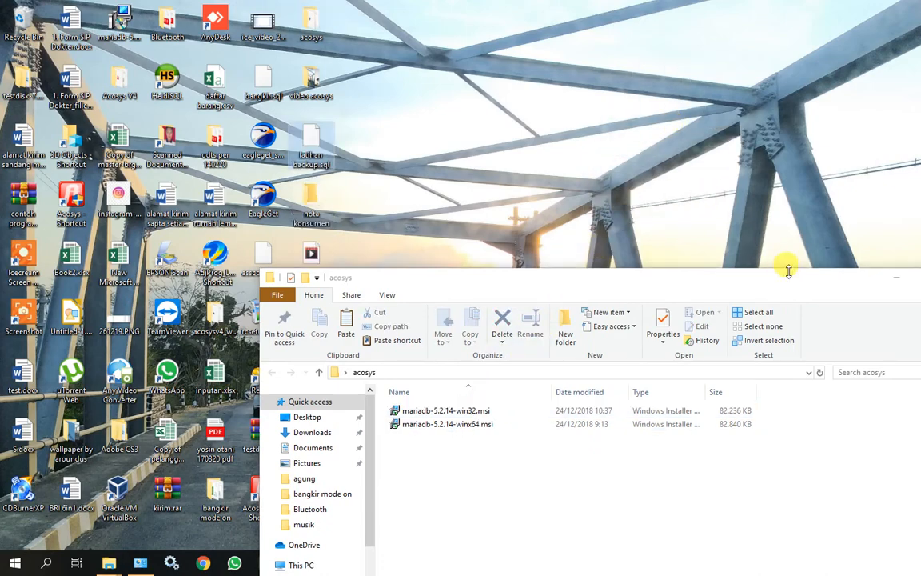
pyautogui.click(895, 275)
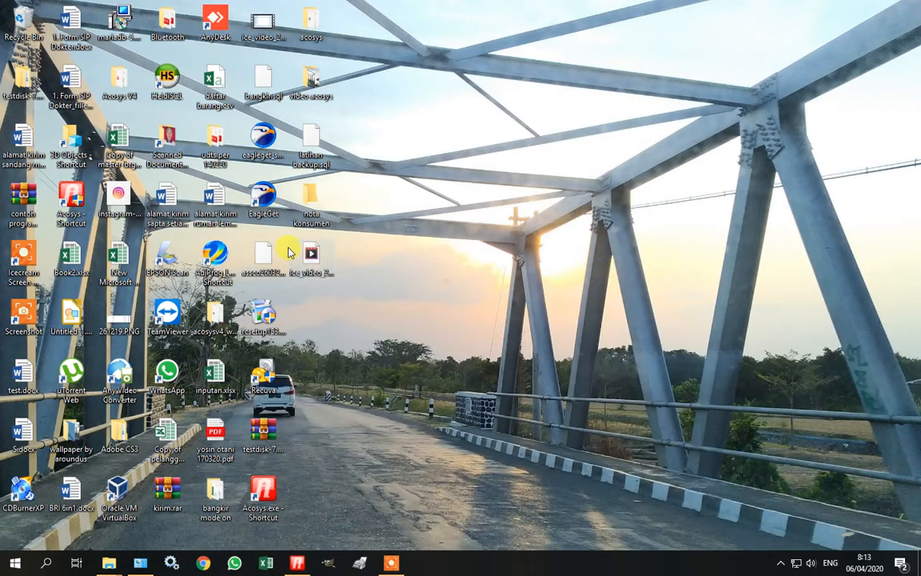
# Reopen the acosys folder and check that only the two MariaDB installers remain.
pyautogui.click(311, 159)
pyautogui.doubleClick(311, 22)
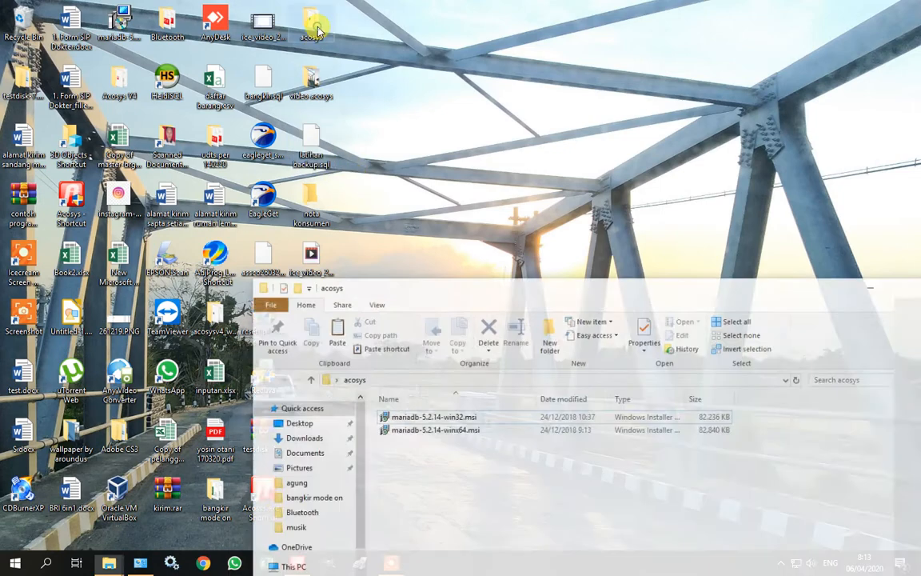
pyautogui.click(414, 410)
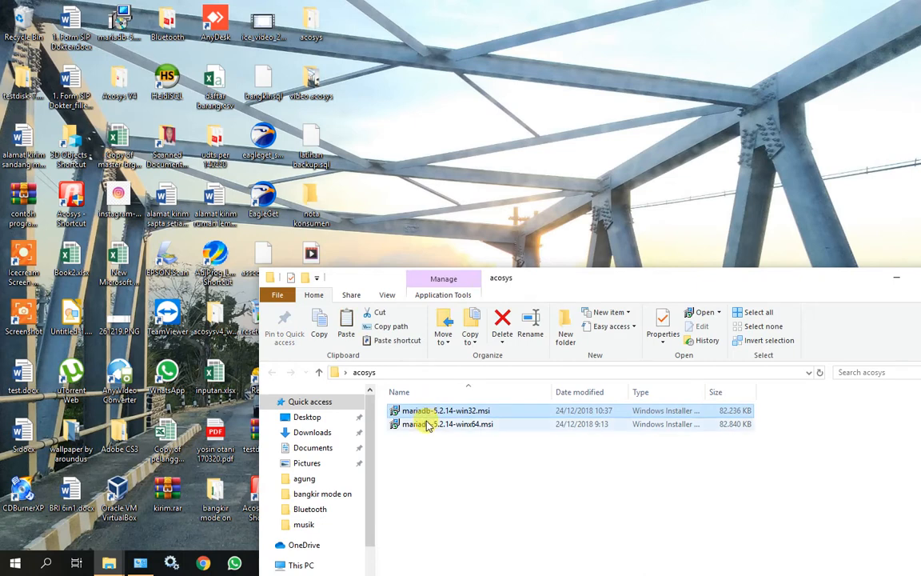
pyautogui.click(426, 424)
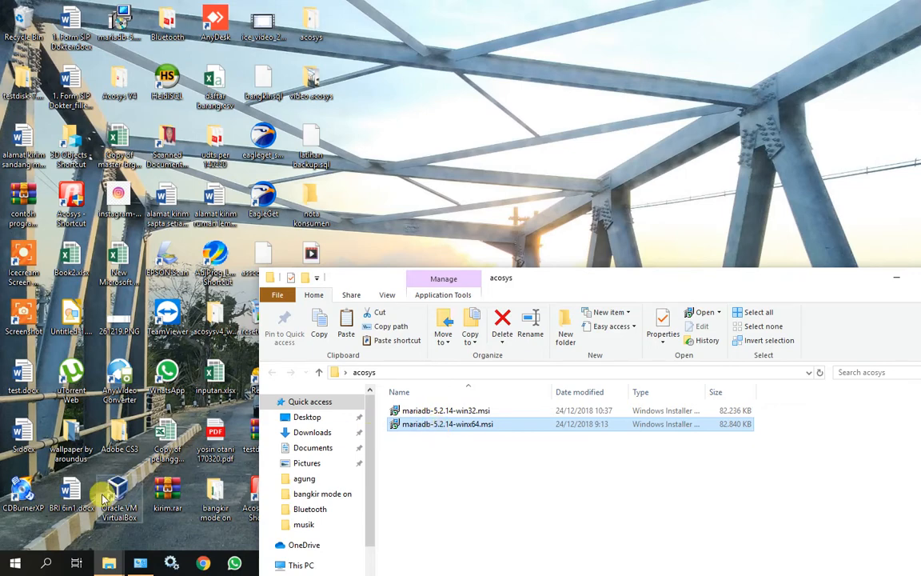
pyautogui.click(20, 564)
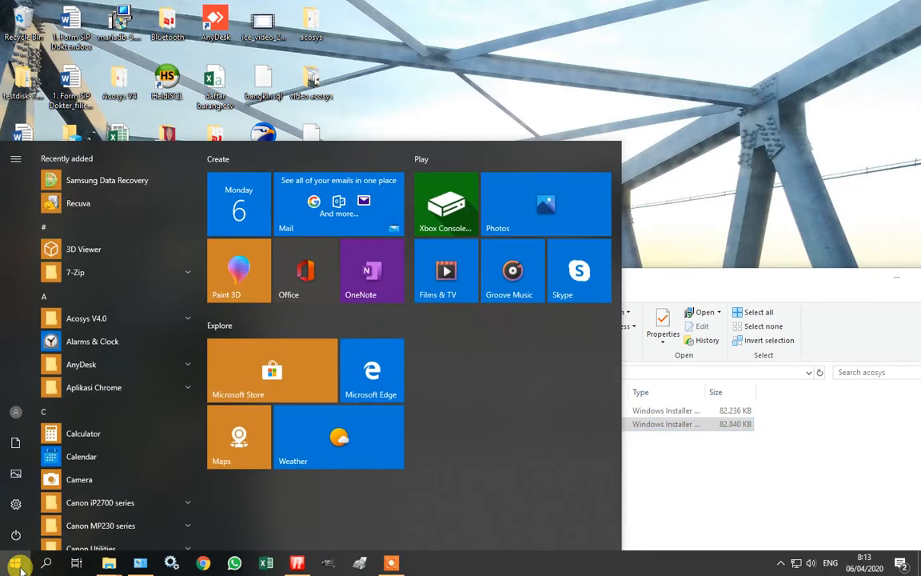
# Run dxdiag to view the System tab showing computer ASSCO-JABAR, 64-bit Windows 10.
pyautogui.write('dxd')
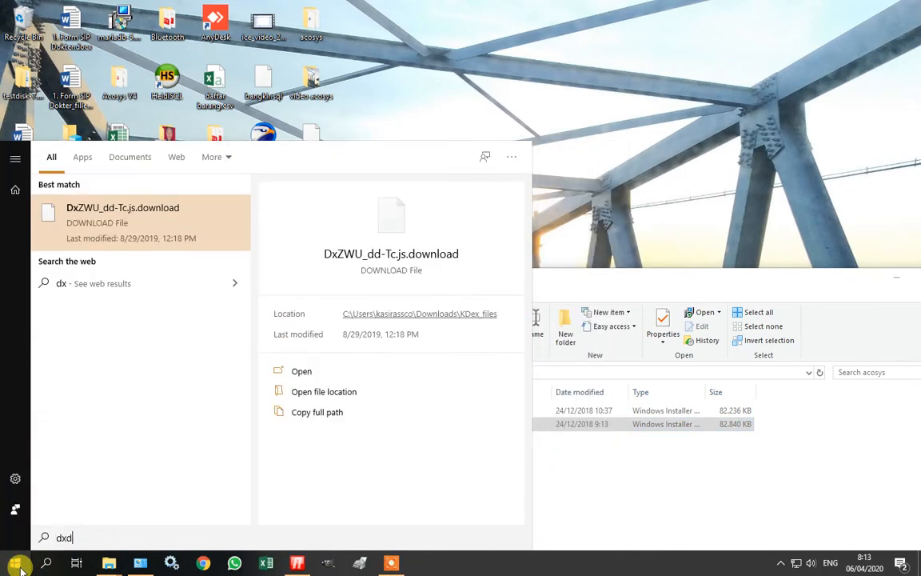
pyautogui.write('iag')
pyautogui.press('Return')
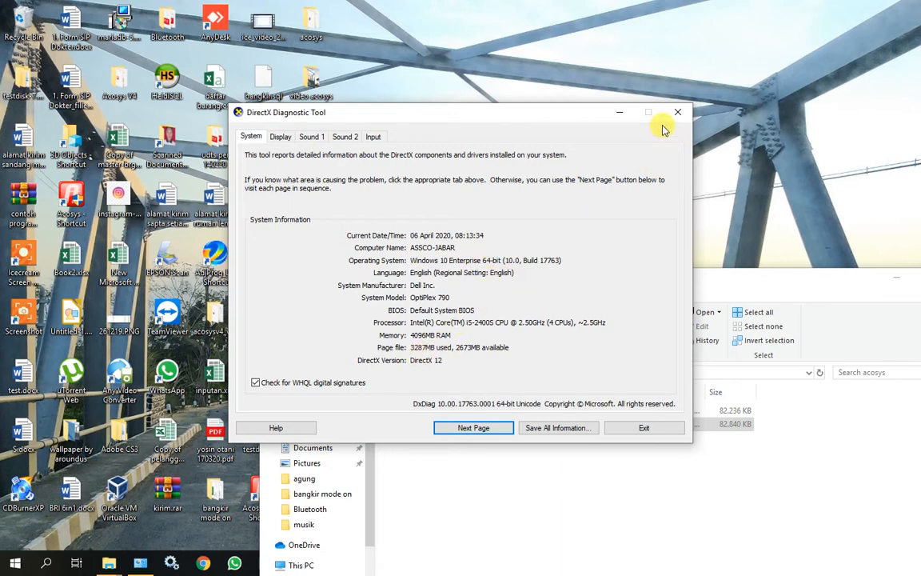
# Minimize DxDiag and run mariadb-5.2.14-winx64.msi to open the MariaDB 5.2 (x64) wizard.
pyautogui.click(618, 119)
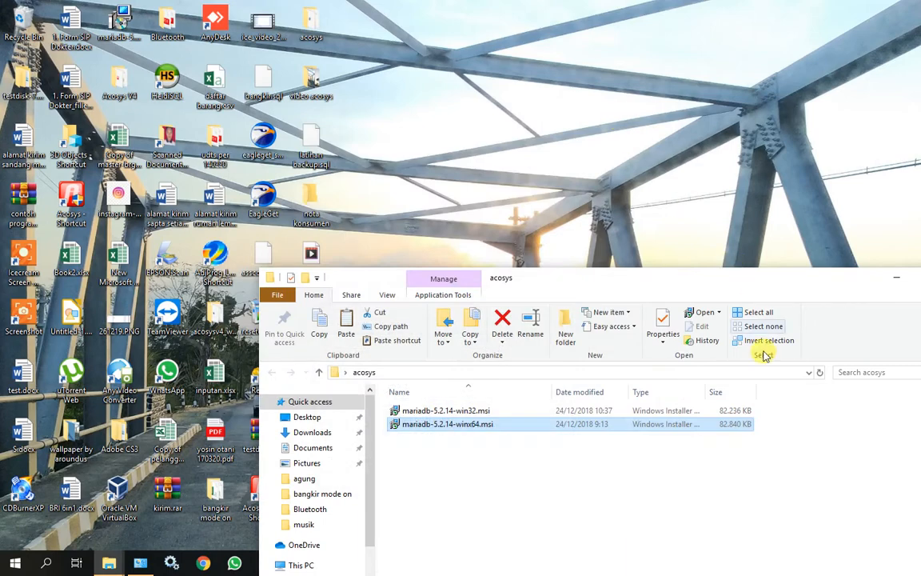
pyautogui.moveTo(618, 272); pyautogui.dragTo(602, 129)
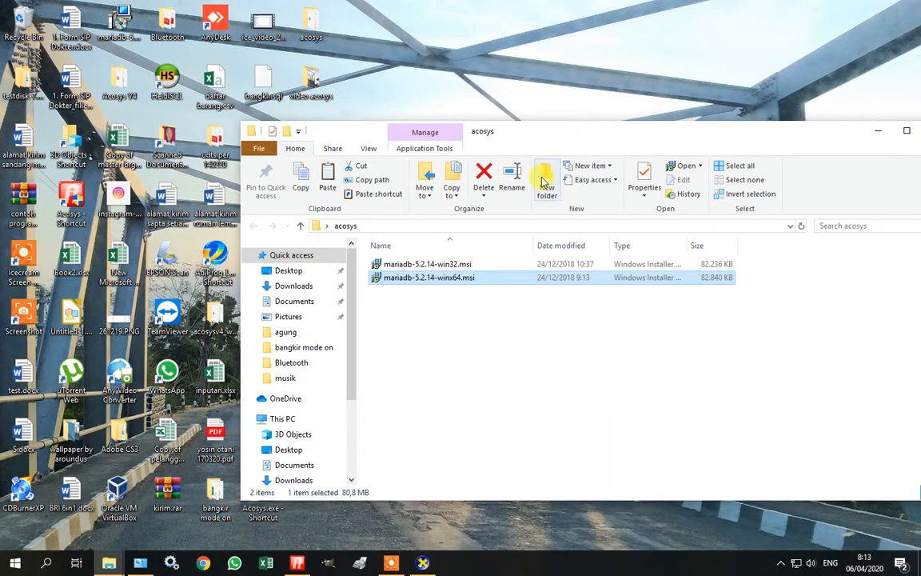
pyautogui.doubleClick(472, 280)
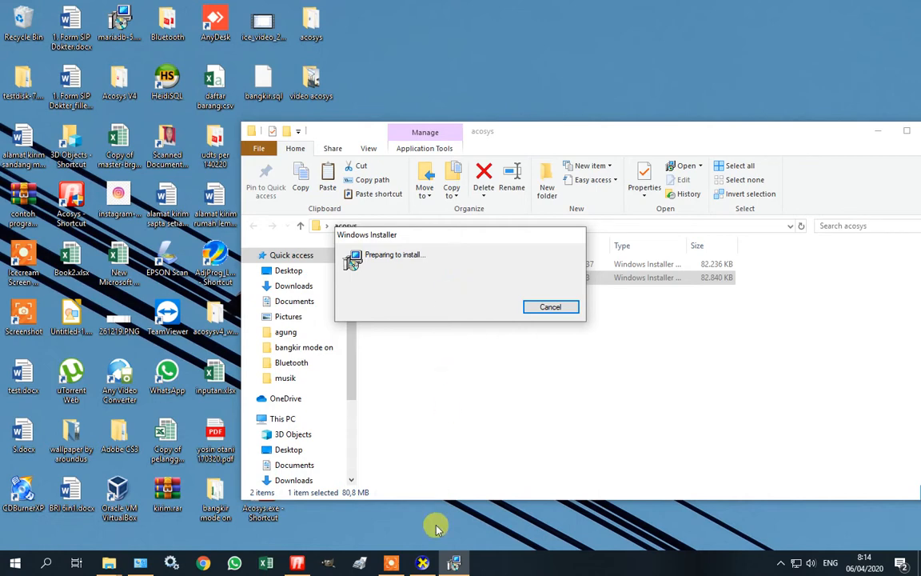
pyautogui.click(403, 566)
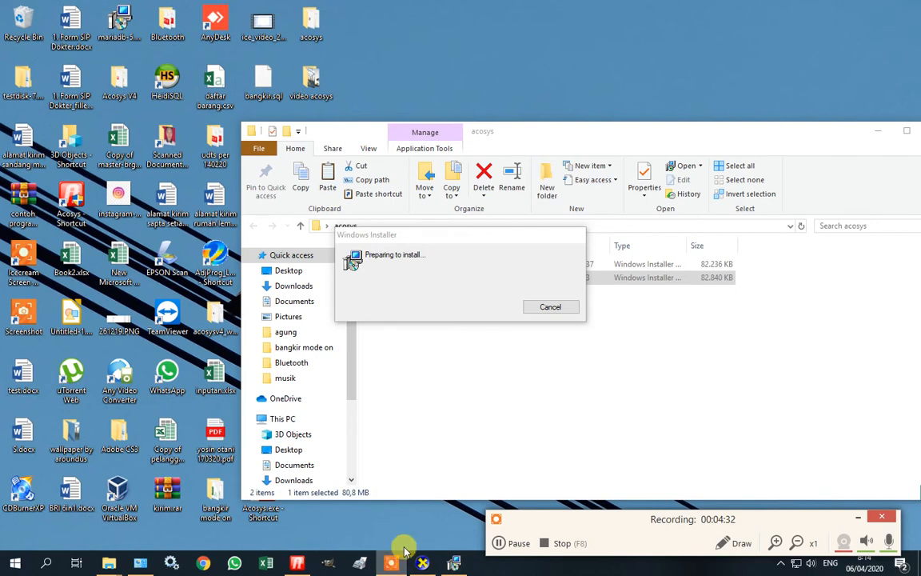
pyautogui.click(674, 435)
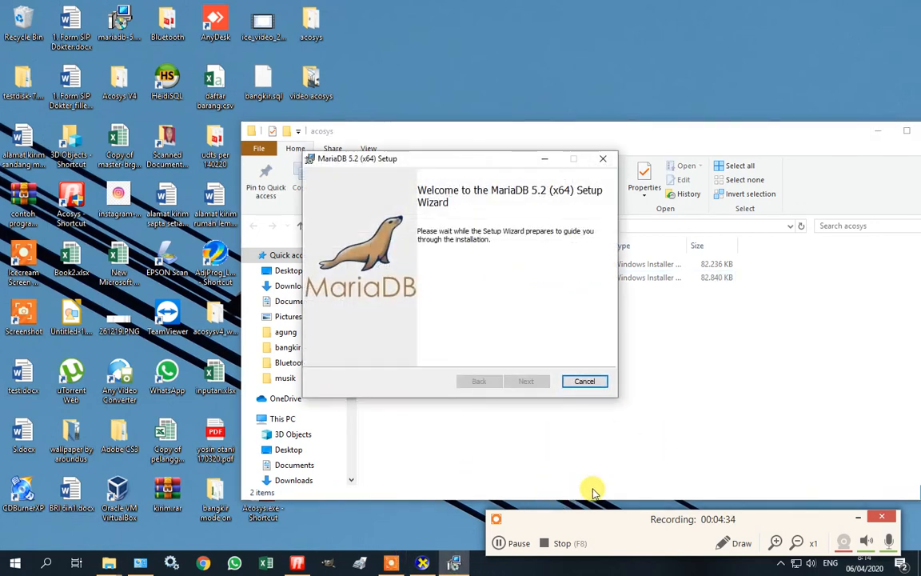
# Pass the welcome page, accept the GPL licence, and keep 'Create new database instance'.
pyautogui.click(860, 517)
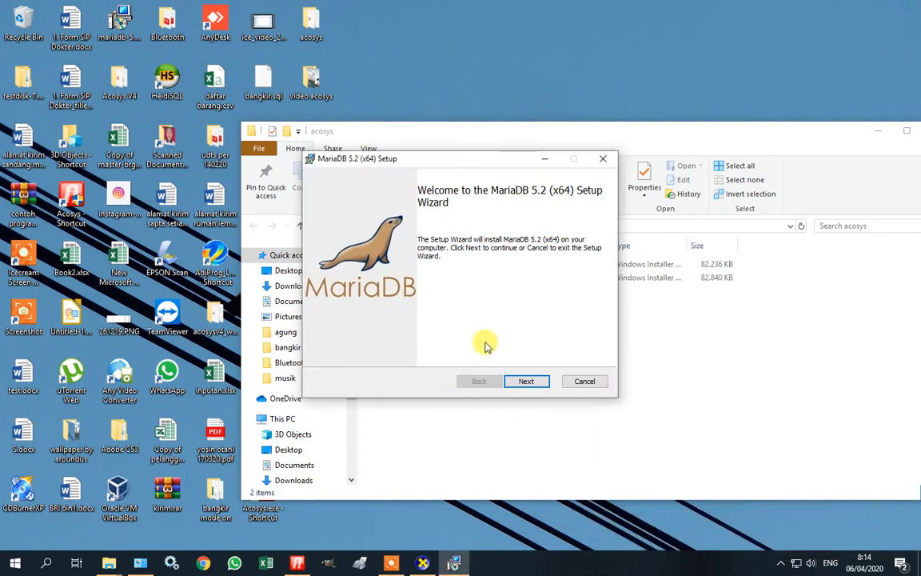
pyautogui.click(528, 381)
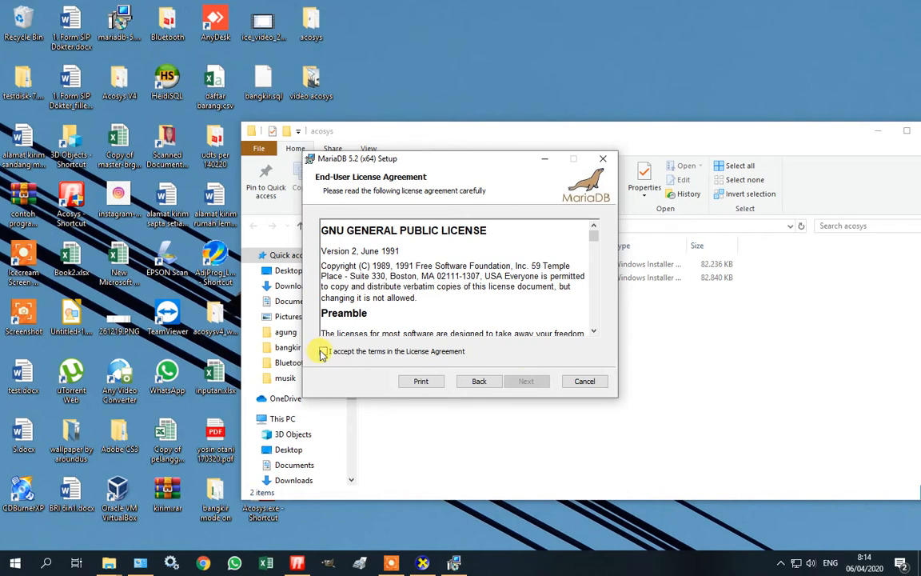
pyautogui.click(323, 352)
pyautogui.click(533, 386)
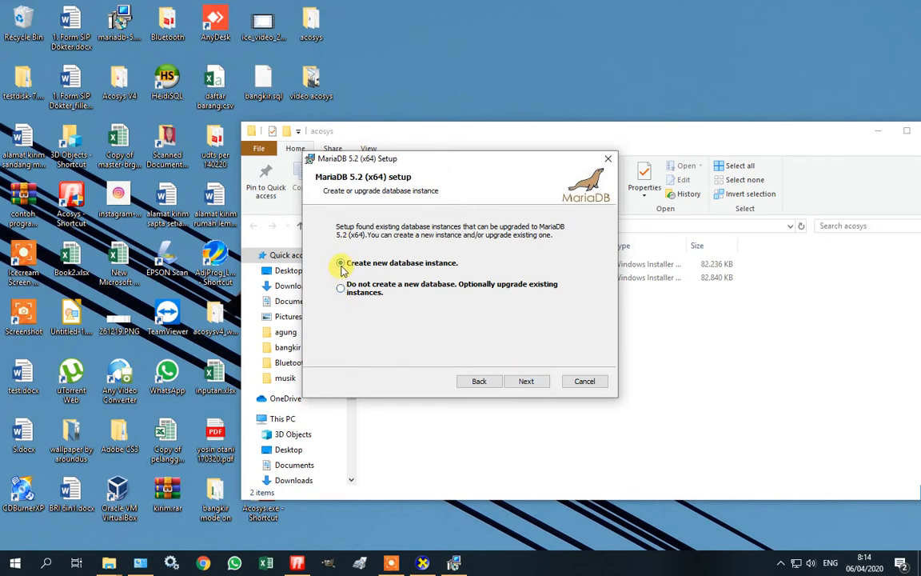
pyautogui.click(526, 381)
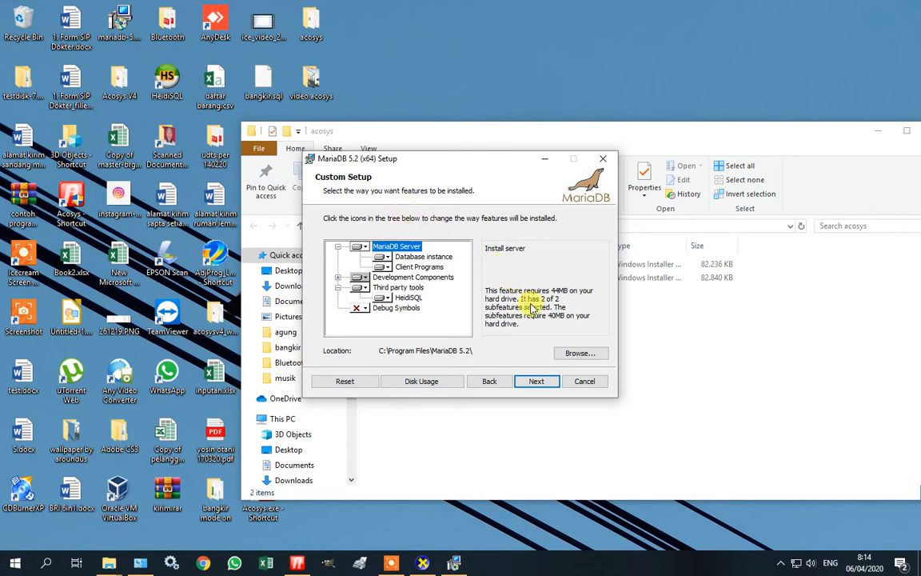
# Browse to Local Disk (D:) and set the MariaDB install folder to D:\database.
pyautogui.click(567, 354)
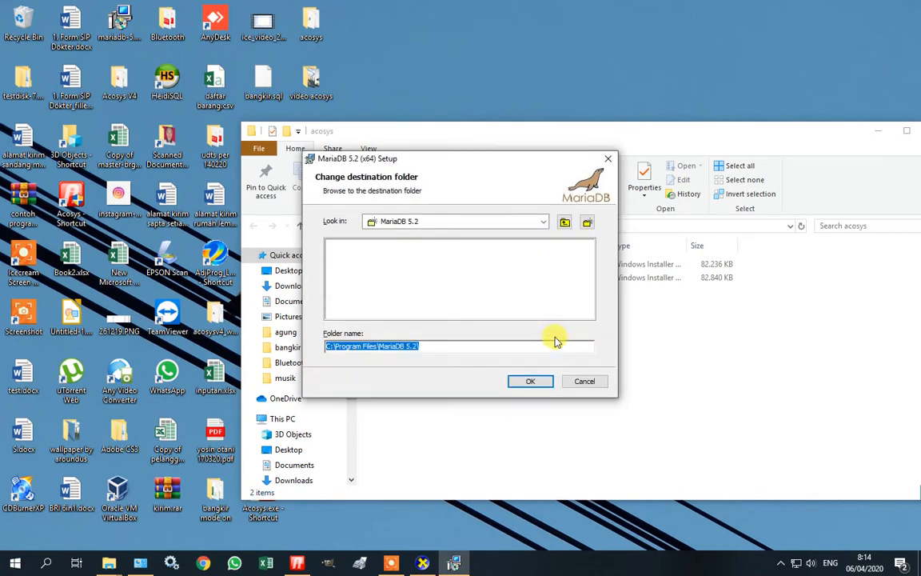
pyautogui.click(542, 221)
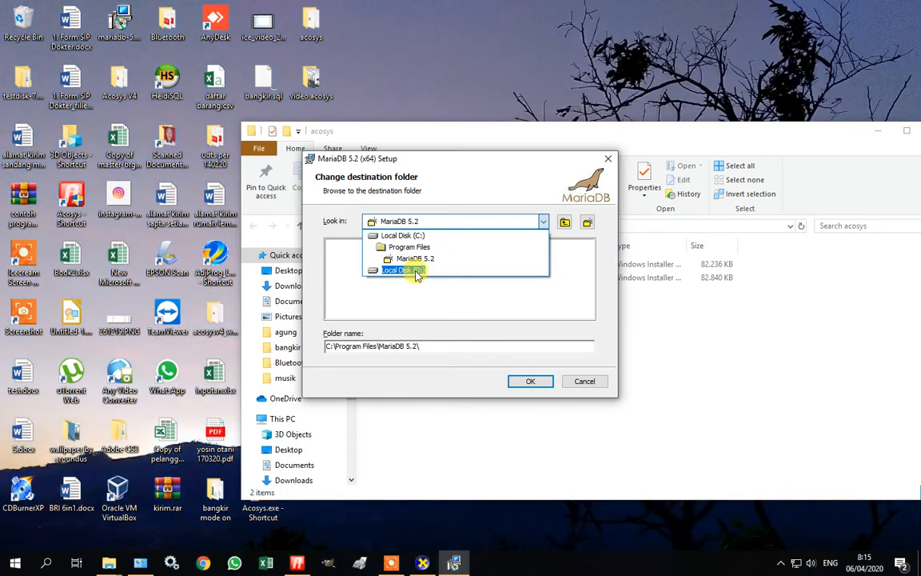
pyautogui.click(412, 271)
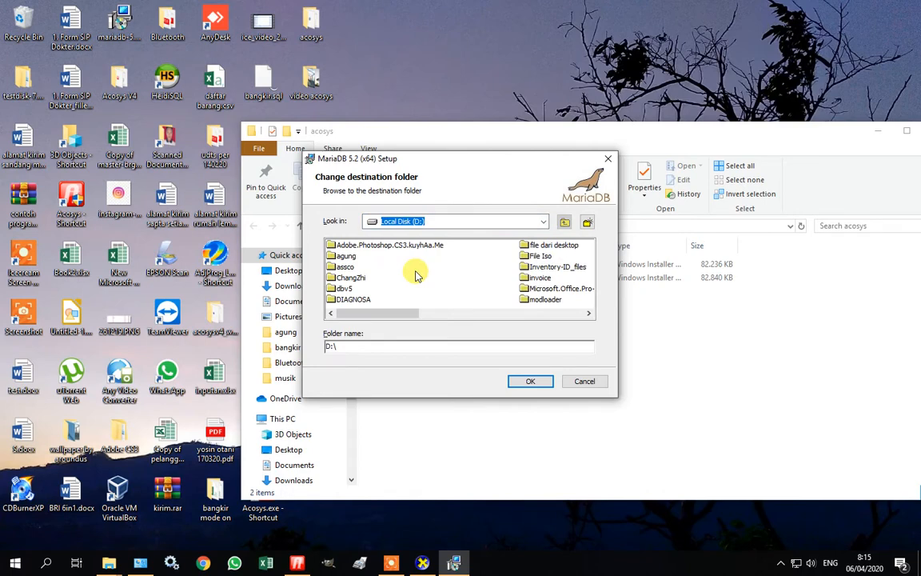
pyautogui.click(369, 345)
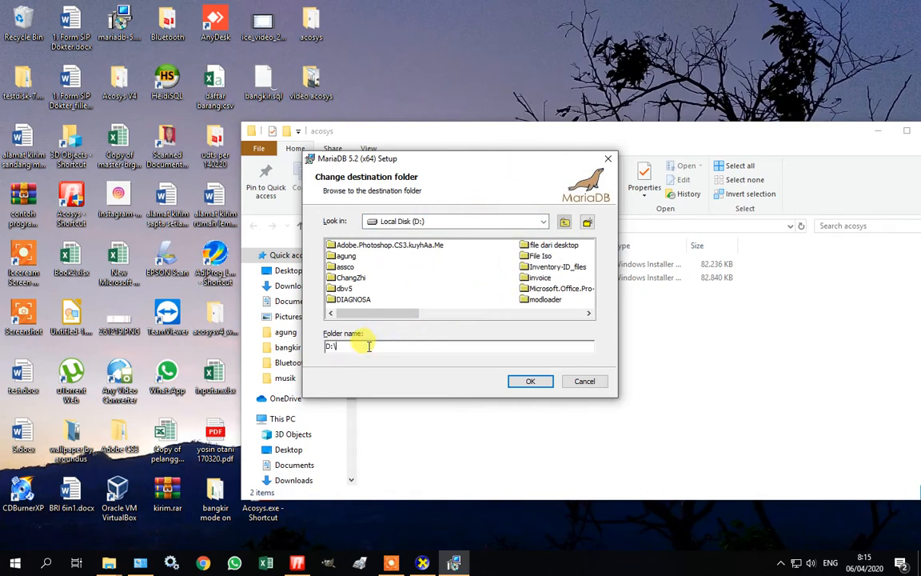
pyautogui.write('databse')
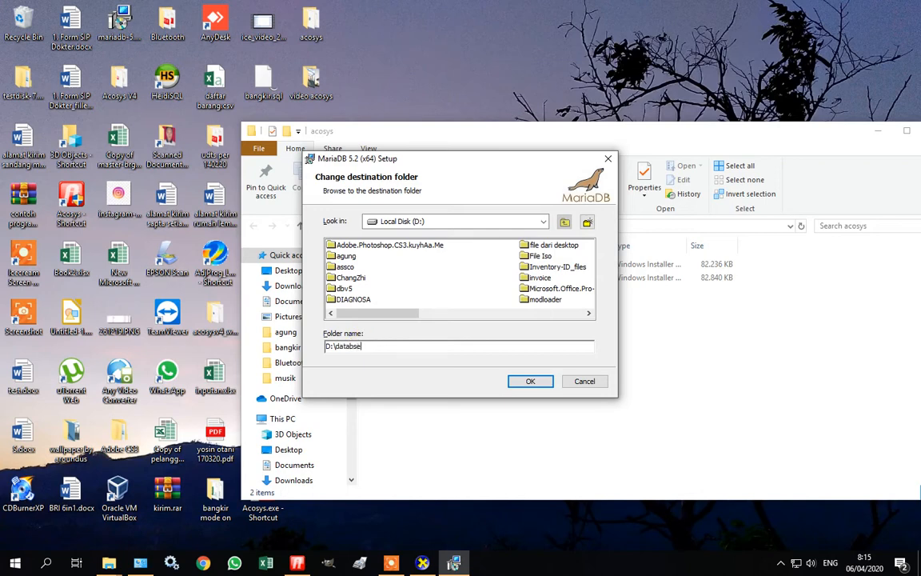
pyautogui.press('BackSpace')
pyautogui.press('BackSpace')
pyautogui.press('BackSpace')
pyautogui.write('bas')
pyautogui.click(522, 383)
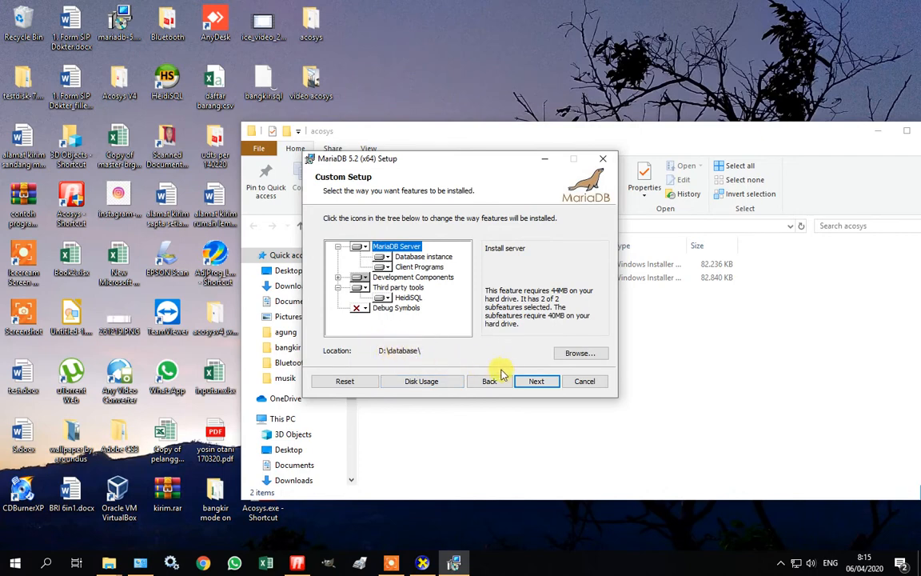
# Enter and confirm the root password and enable root access from remote machines.
pyautogui.click(532, 387)
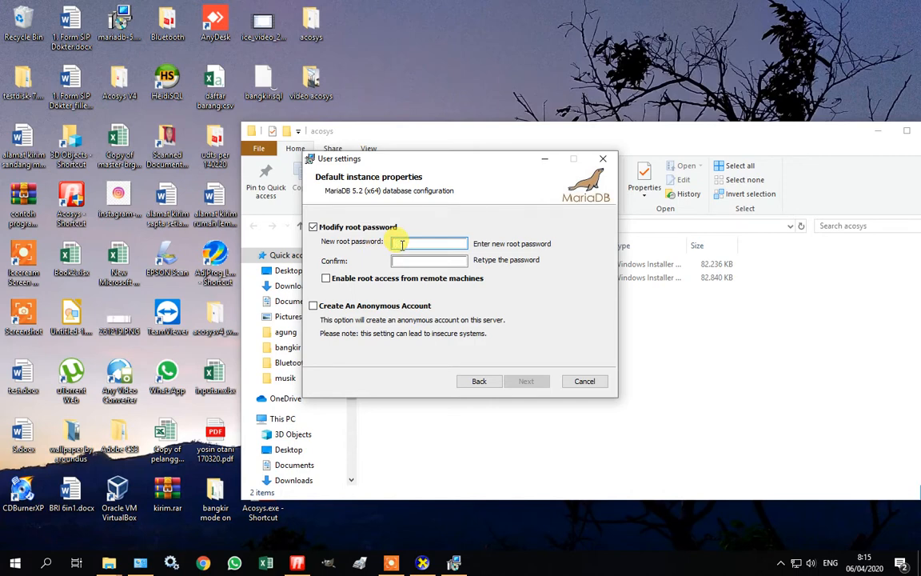
pyautogui.write('root')
pyautogui.click(404, 261)
pyautogui.write('root')
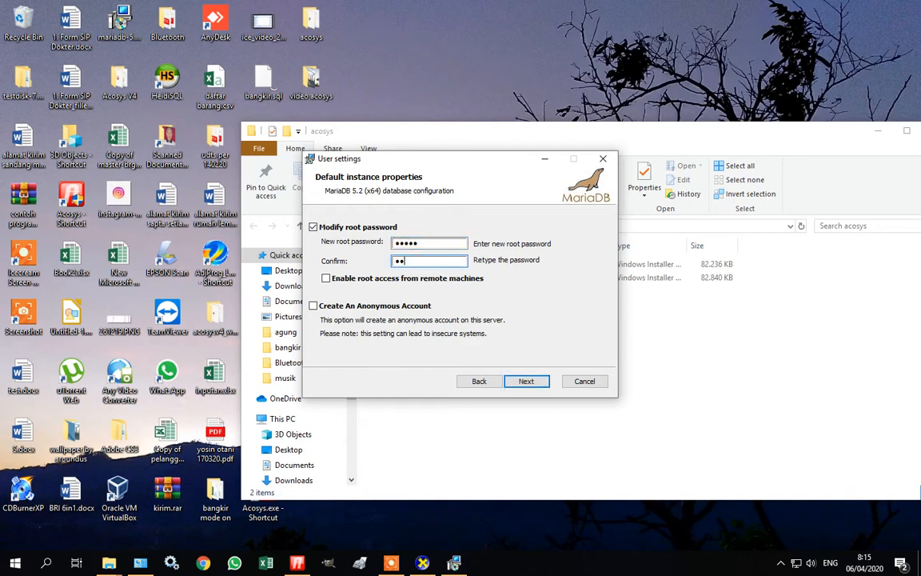
pyautogui.click(350, 280)
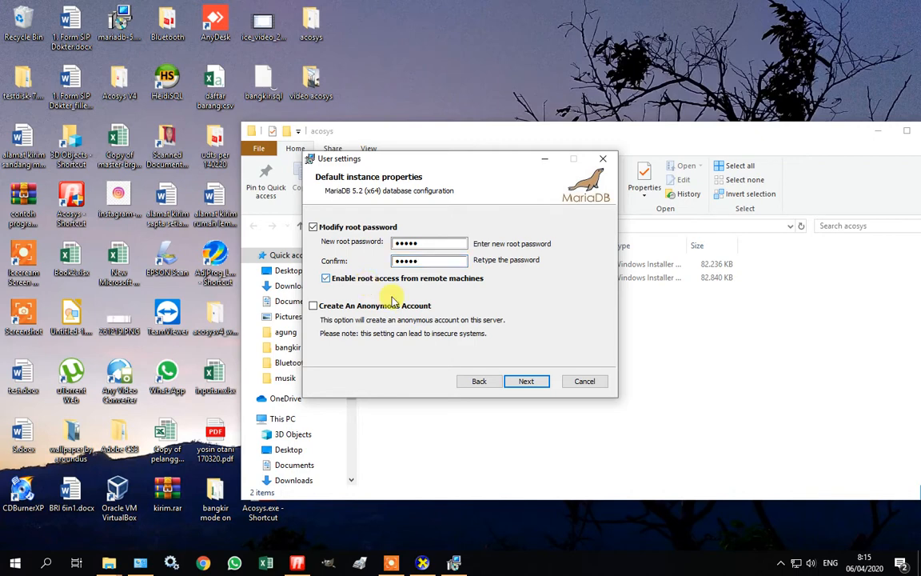
pyautogui.click(527, 381)
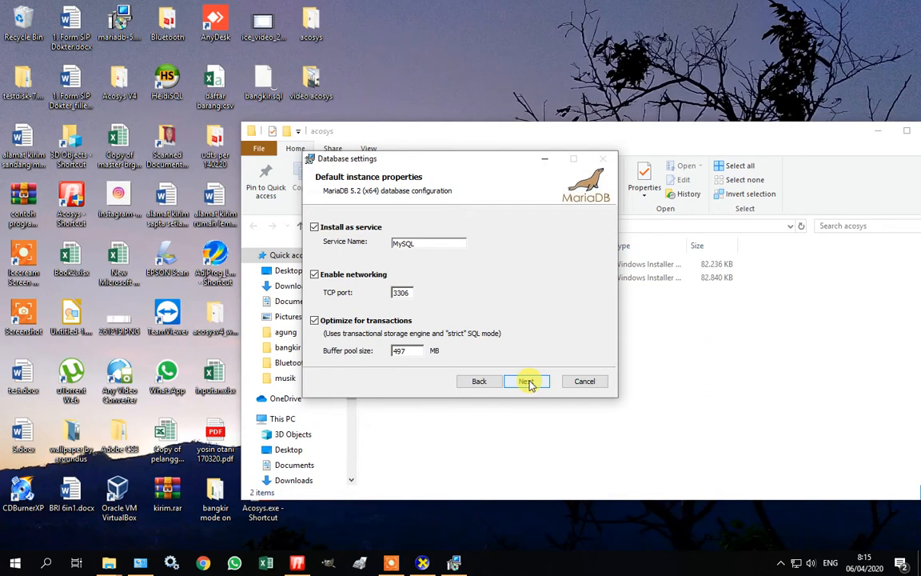
# Change the MariaDB TCP port from 3306 to 3309.
pyautogui.click(527, 382)
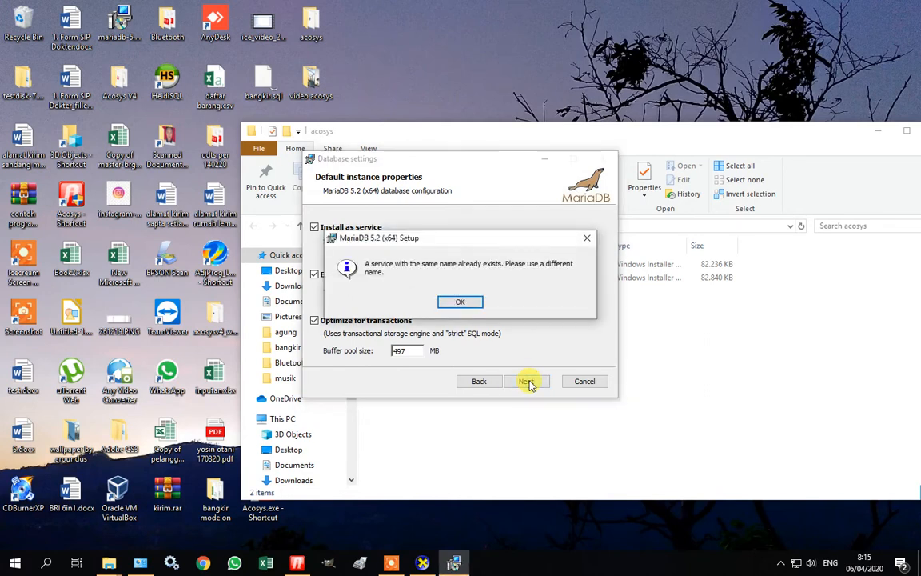
pyautogui.click(464, 302)
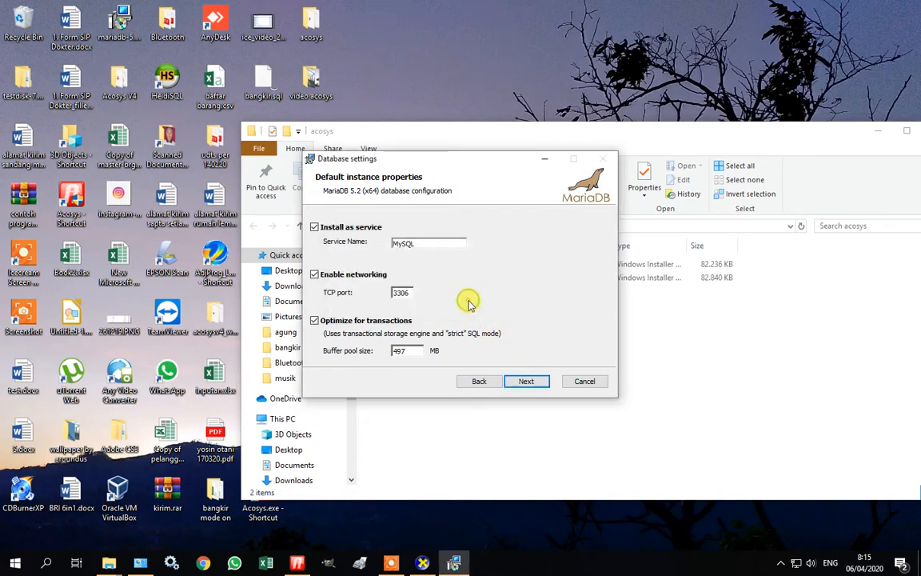
pyautogui.doubleClick(409, 293)
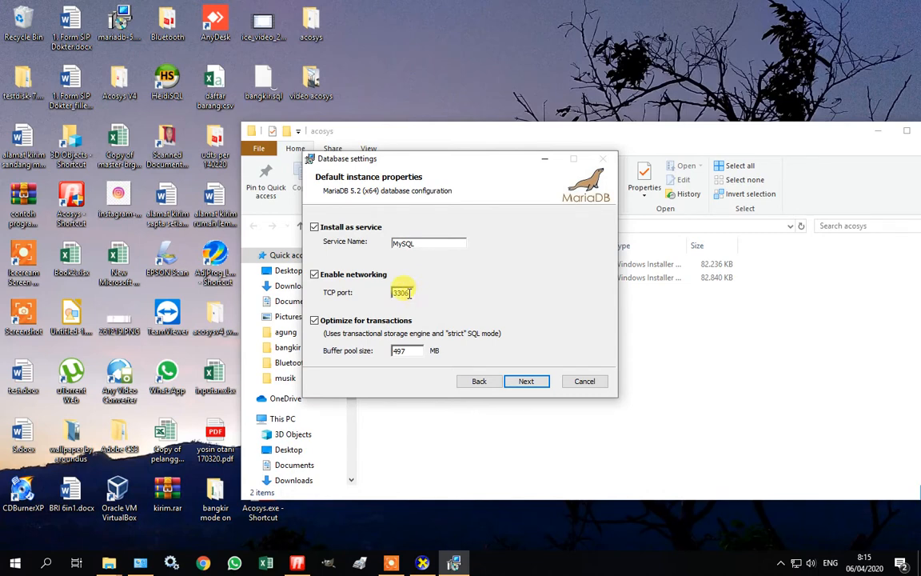
pyautogui.click(409, 293)
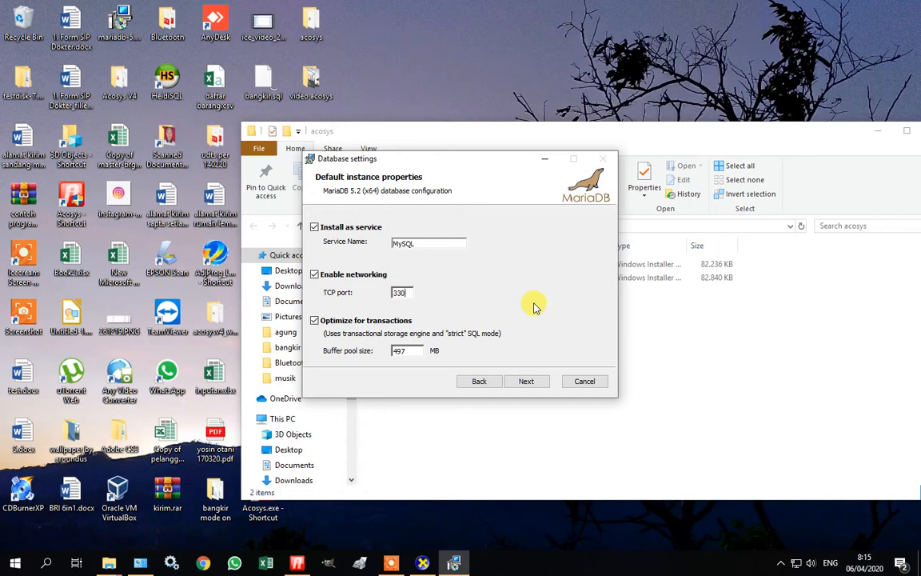
pyautogui.write('8')
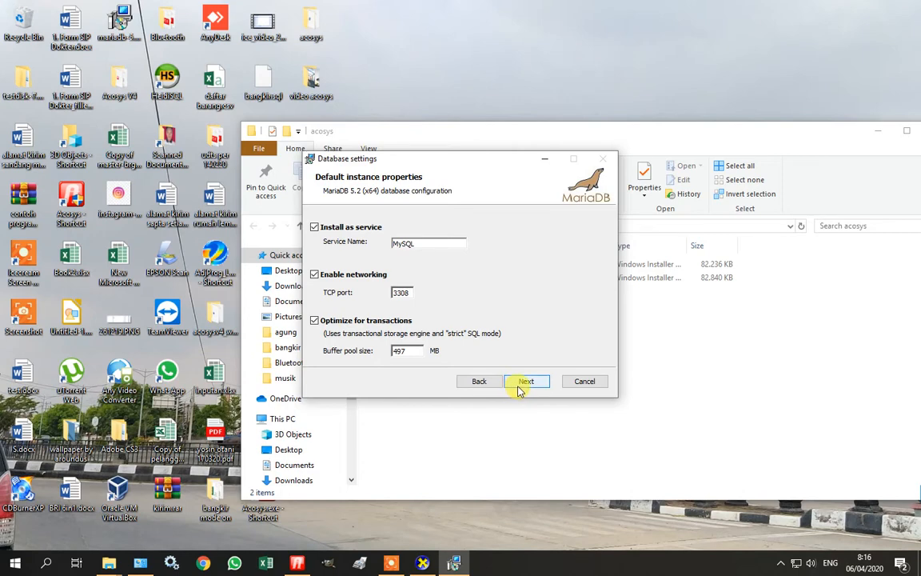
pyautogui.click(519, 385)
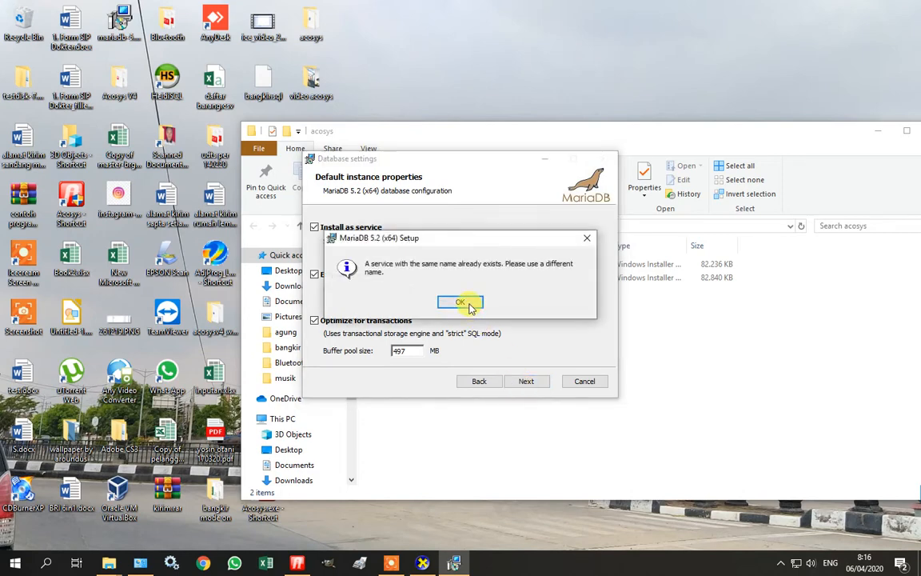
pyautogui.click(470, 308)
pyautogui.click(410, 291)
pyautogui.press('BackSpace')
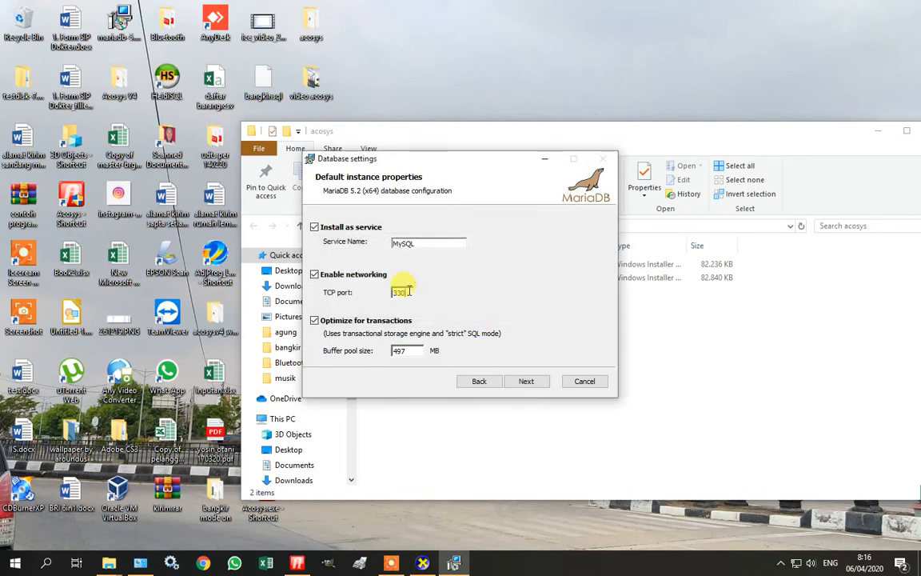
pyautogui.write('9')
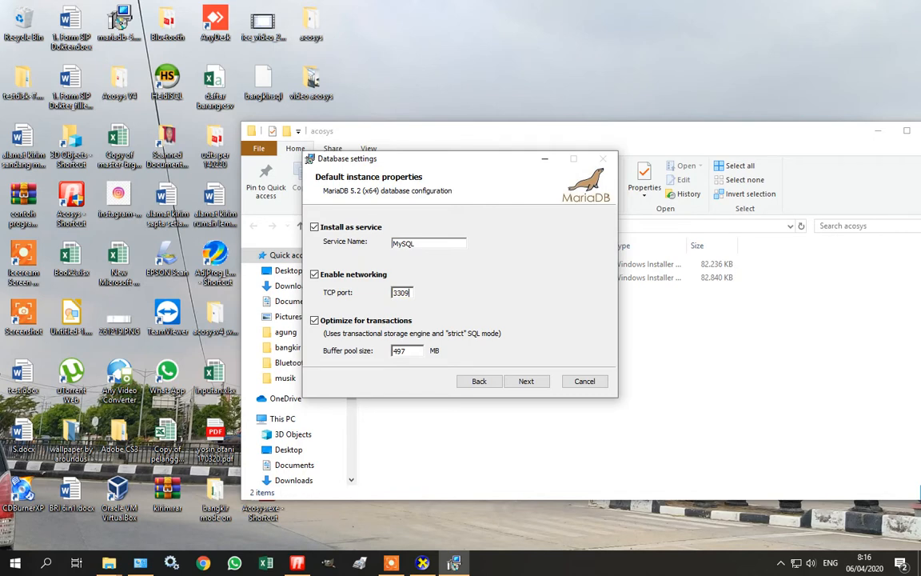
pyautogui.click(536, 387)
# Rename the service from MySQL to Mariadb to clear the duplicate-service error.
pyautogui.click(462, 301)
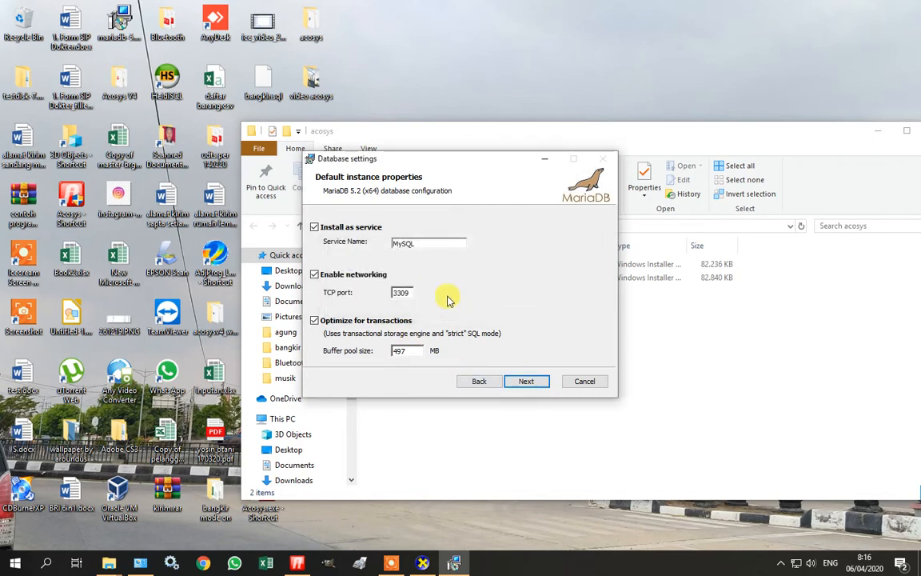
pyautogui.click(528, 381)
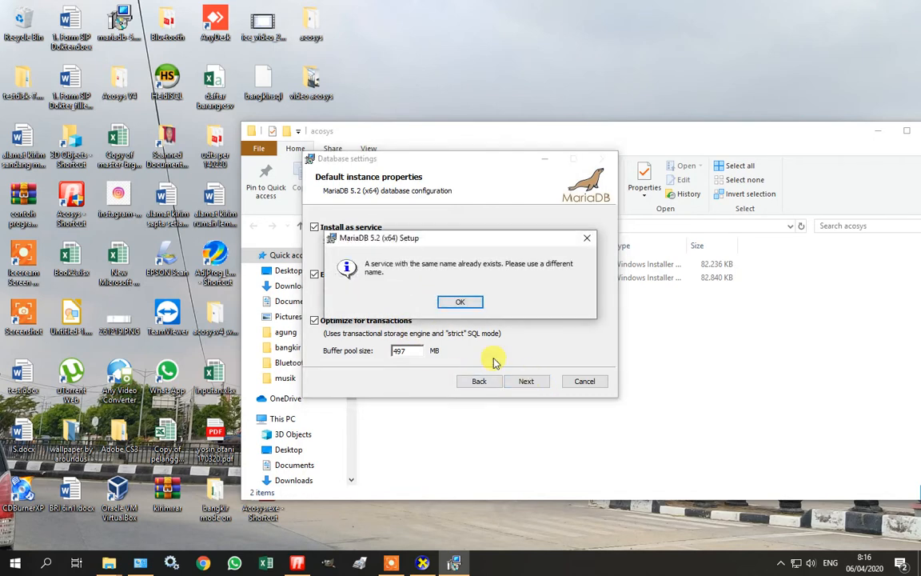
pyautogui.click(464, 303)
pyautogui.doubleClick(424, 244)
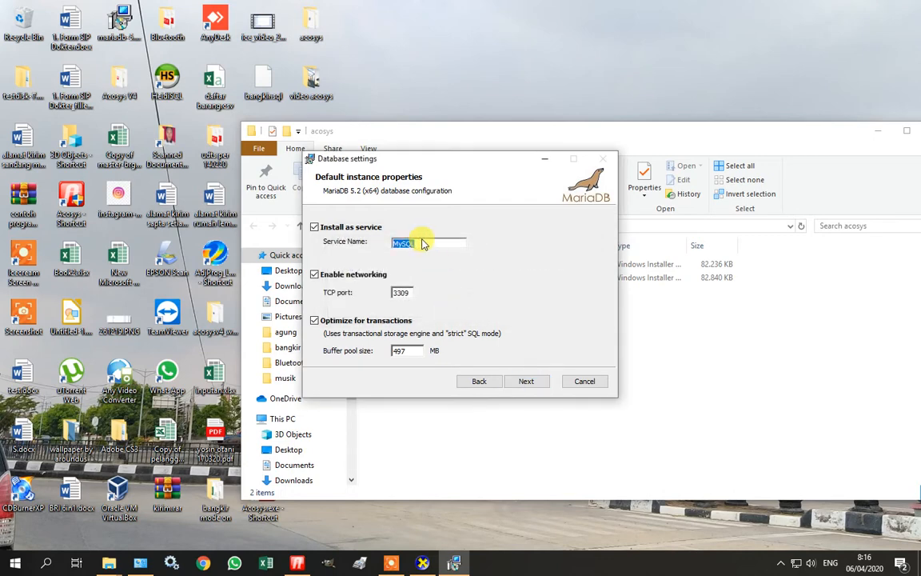
pyautogui.click(424, 244)
pyautogui.press('BackSpace')
pyautogui.press('BackSpace')
pyautogui.press('BackSpace')
pyautogui.write('ariadb')
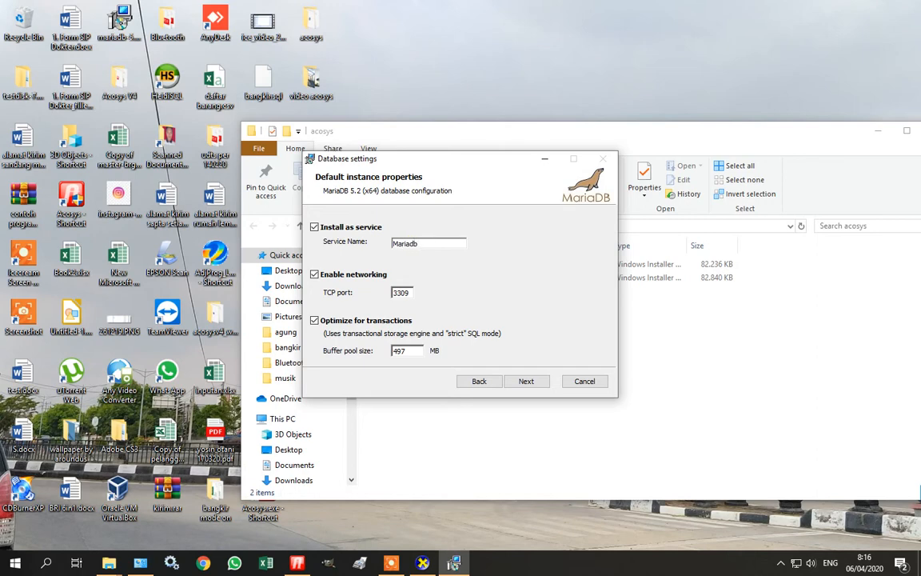
# Accept the database settings, skip usage feedback and start the MariaDB installation.
pyautogui.click(541, 379)
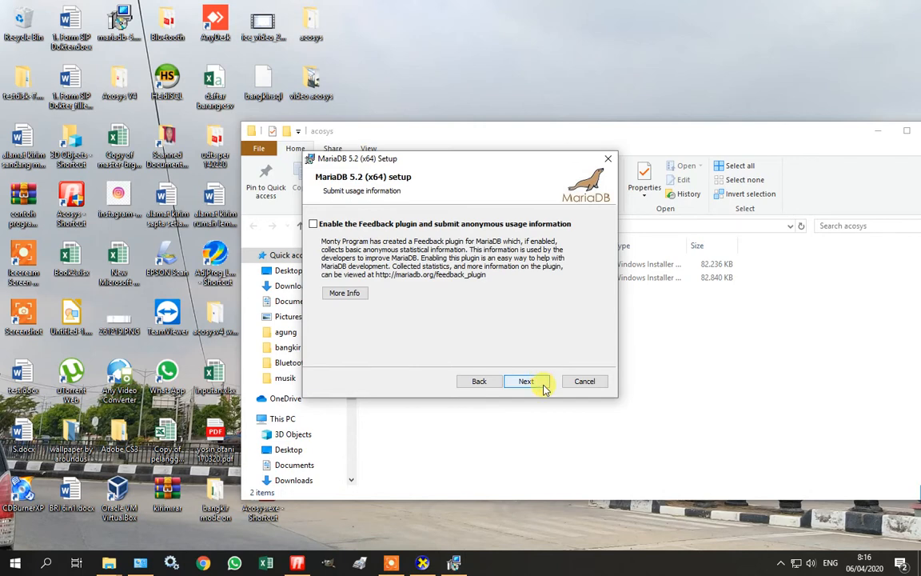
pyautogui.click(542, 379)
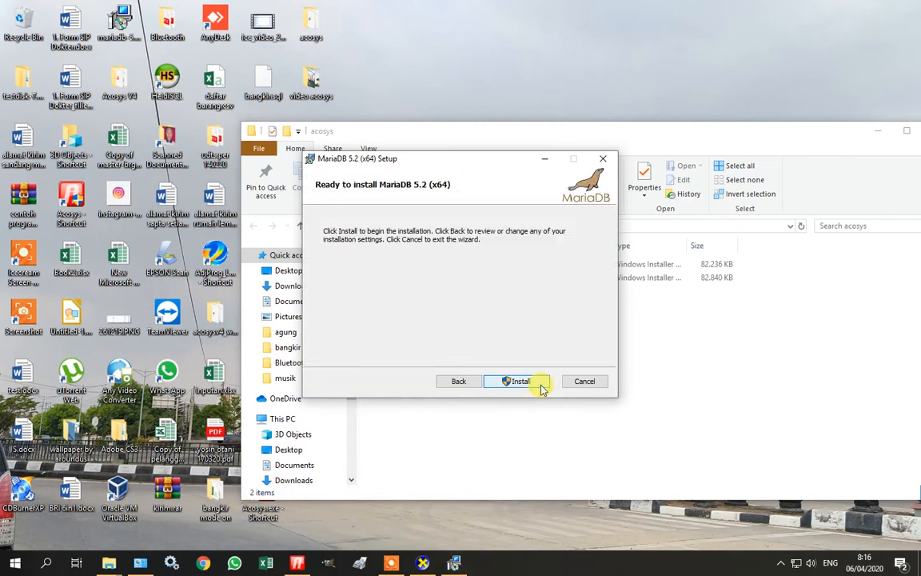
pyautogui.click(541, 385)
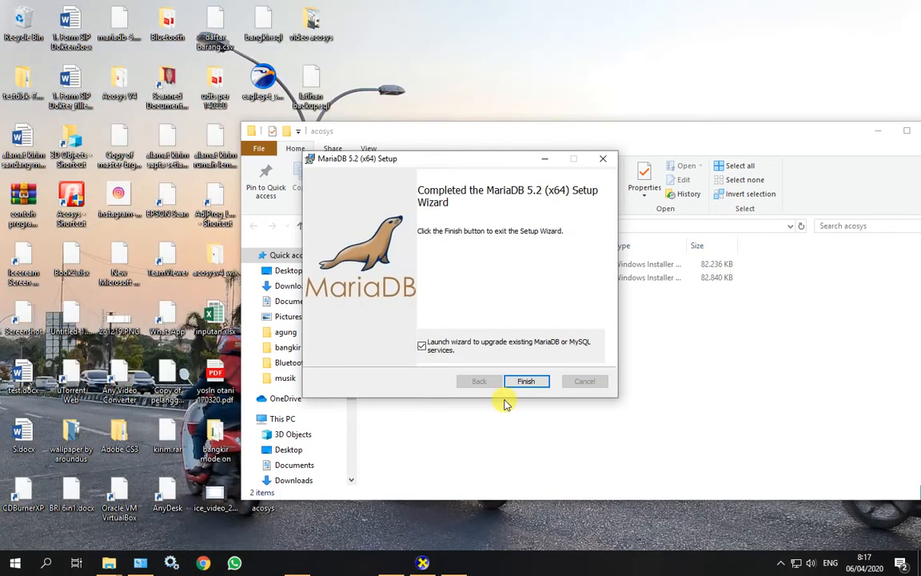
# After installation, untick 'Launch wizard to upgrade' and finish the setup wizard.
pyautogui.click(392, 562)
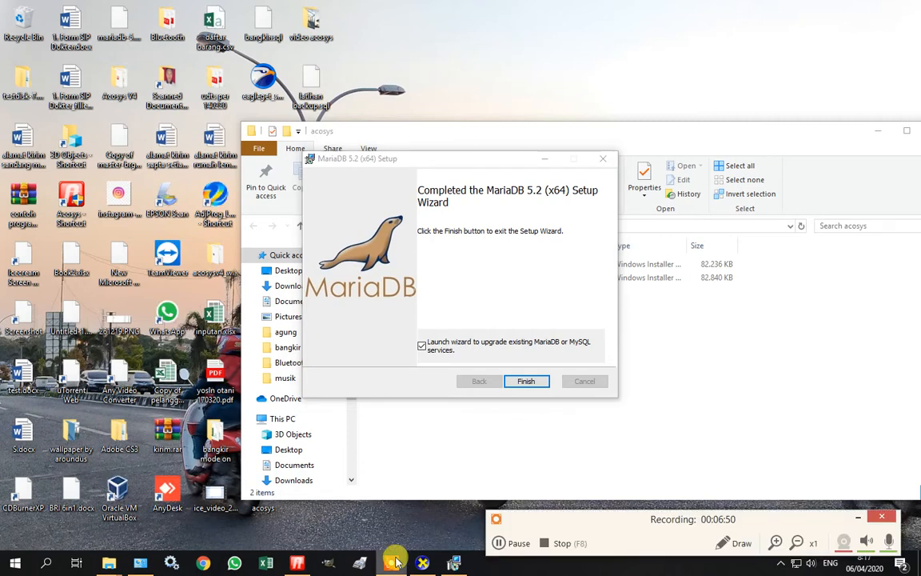
pyautogui.click(858, 518)
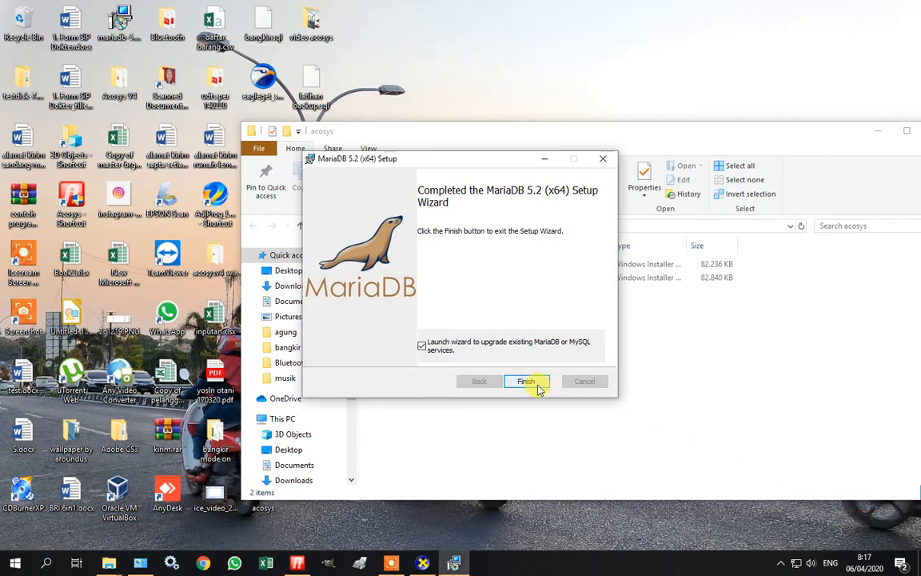
pyautogui.click(423, 345)
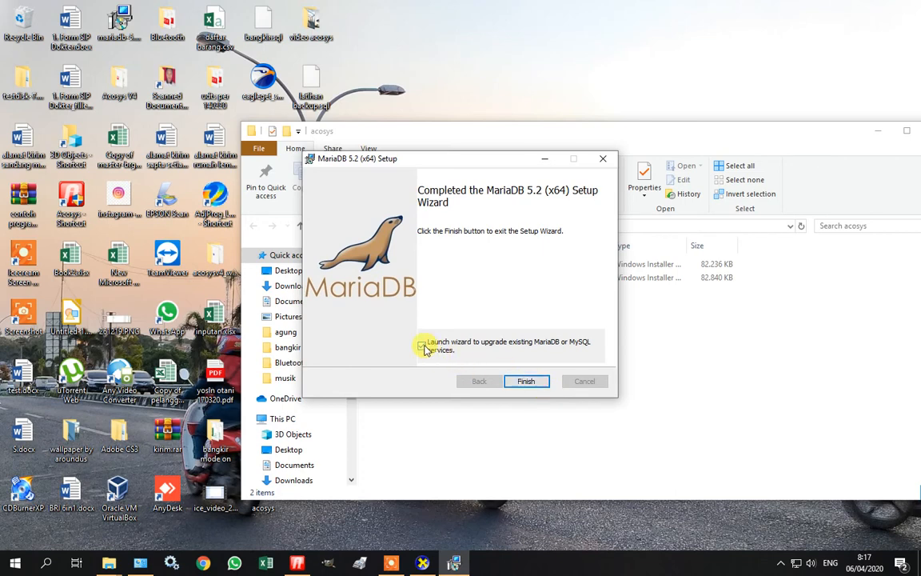
pyautogui.click(527, 382)
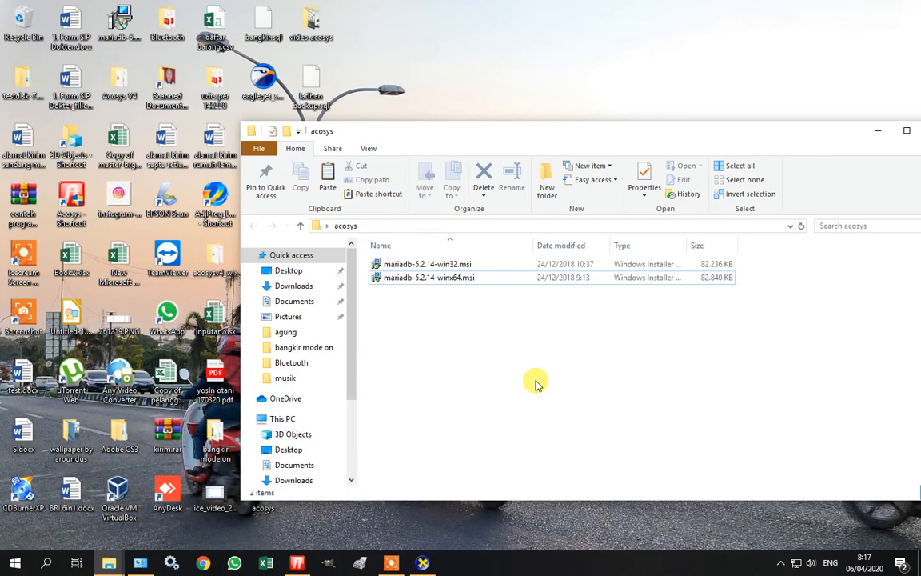
# Drag latihan backup.sql from the desktop into the acosys folder window.
pyautogui.moveTo(578, 140); pyautogui.dragTo(556, 396)
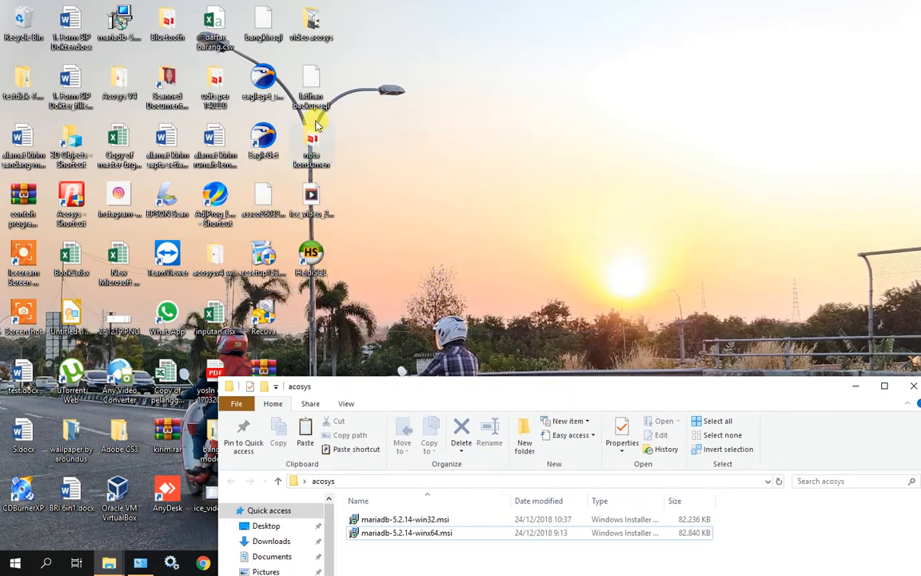
pyautogui.click(312, 92)
pyautogui.moveTo(312, 92); pyautogui.dragTo(780, 550)
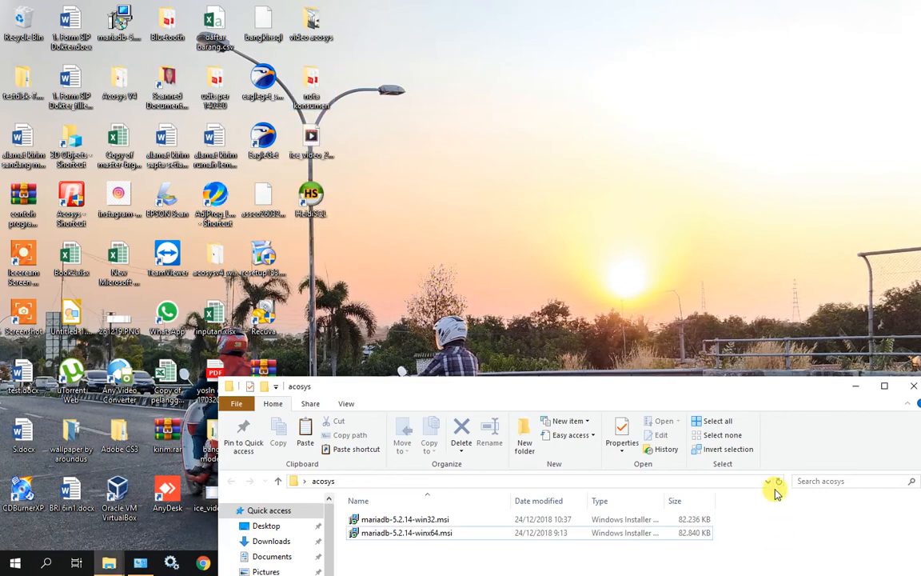
pyautogui.moveTo(760, 392); pyautogui.dragTo(787, 187)
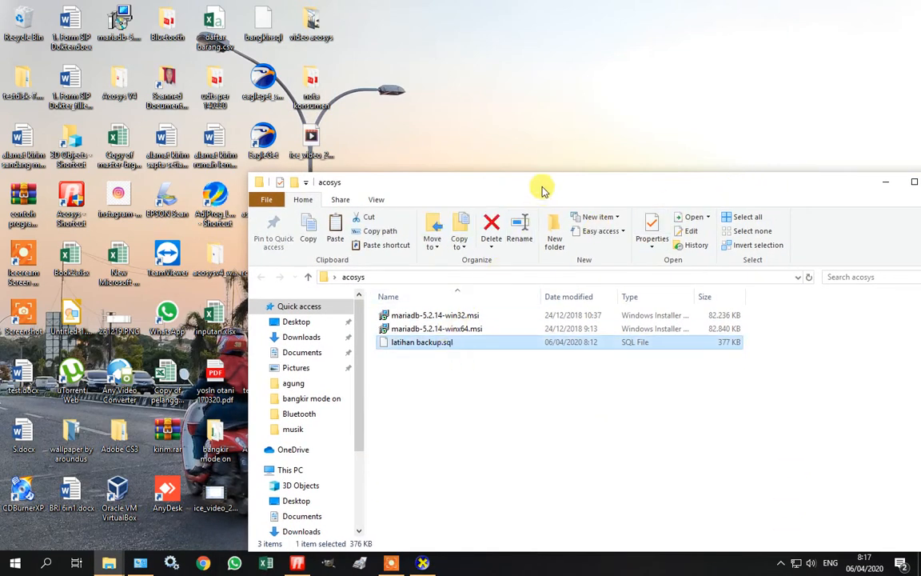
pyautogui.moveTo(541, 189); pyautogui.dragTo(481, 69)
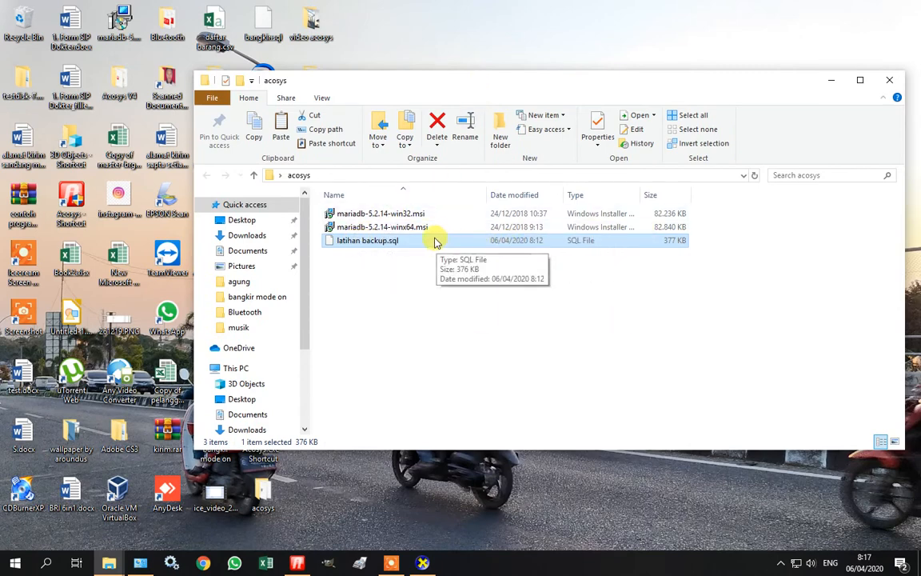
# Minimize Explorer, bring Acosys back up and open its logout menu.
pyautogui.click(831, 85)
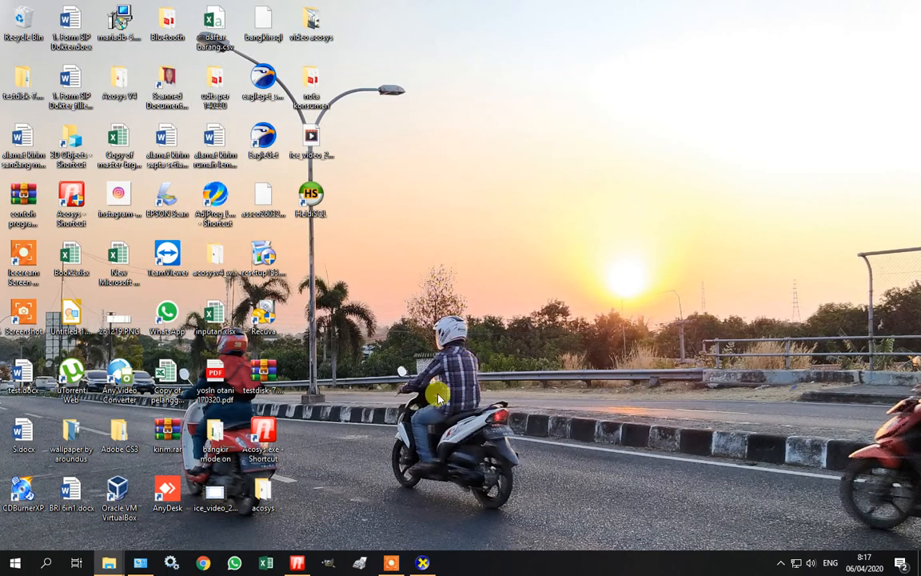
pyautogui.click(302, 563)
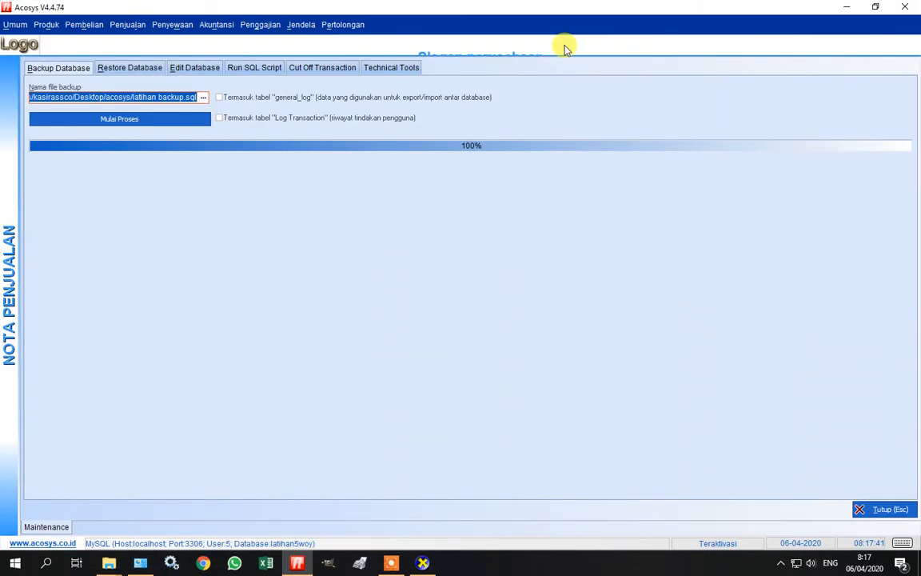
pyautogui.click(15, 24)
# Log out of Acosys and launch Database Baru from the login screen.
pyautogui.click(24, 58)
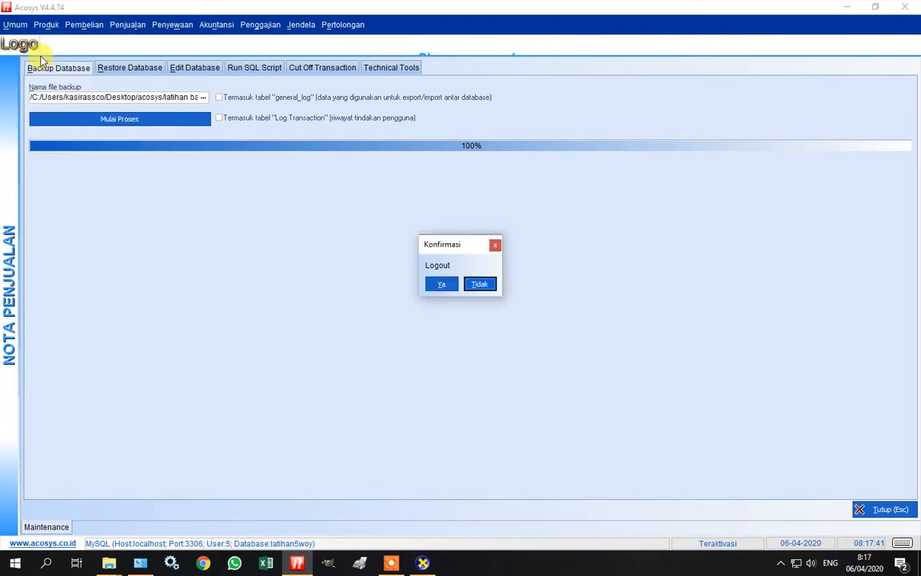
pyautogui.click(447, 287)
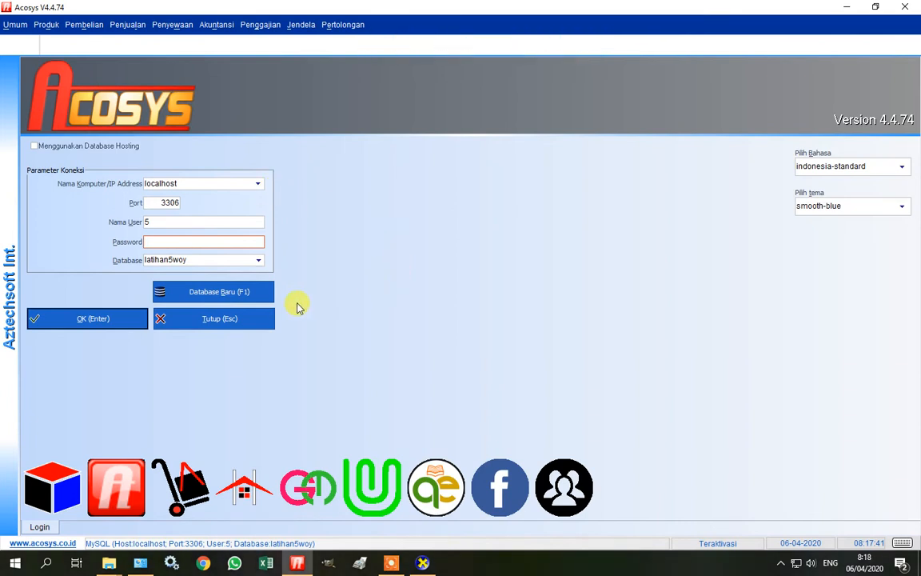
pyautogui.click(248, 296)
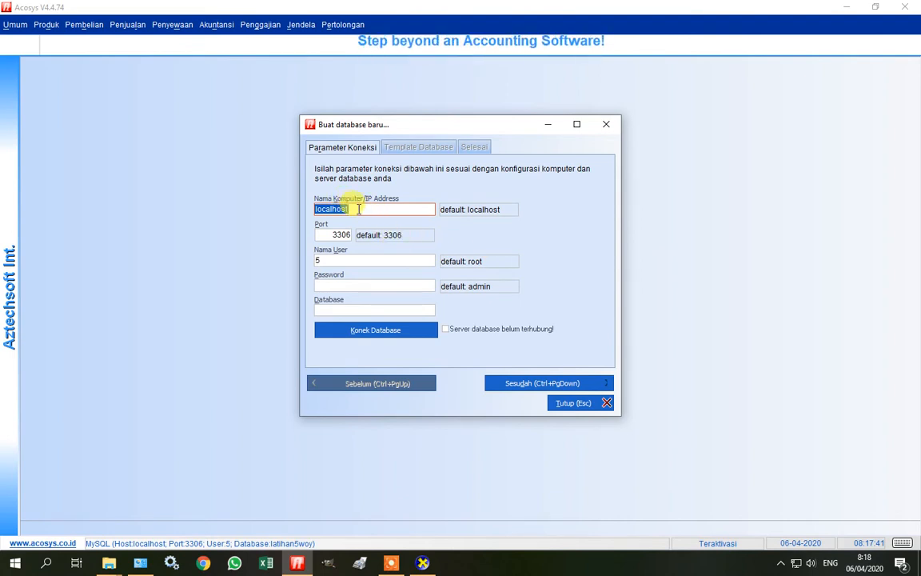
# Enter user root, its password and database toko_a, then try connecting.
pyautogui.click(363, 258)
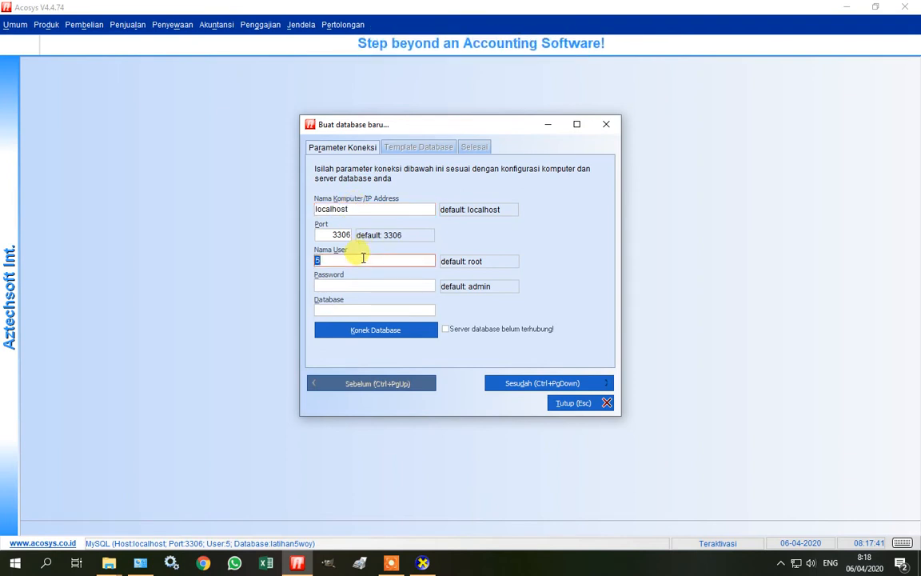
pyautogui.write('root')
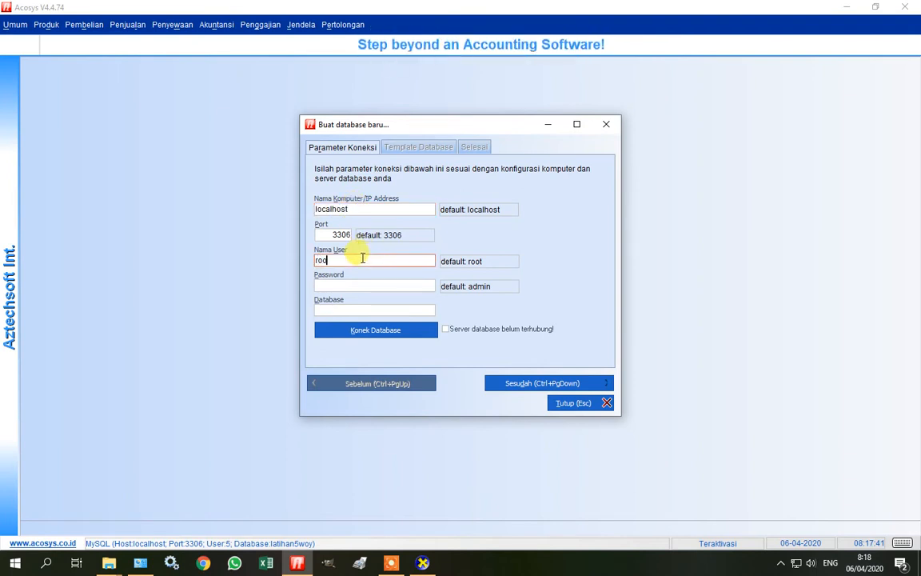
pyautogui.click(356, 284)
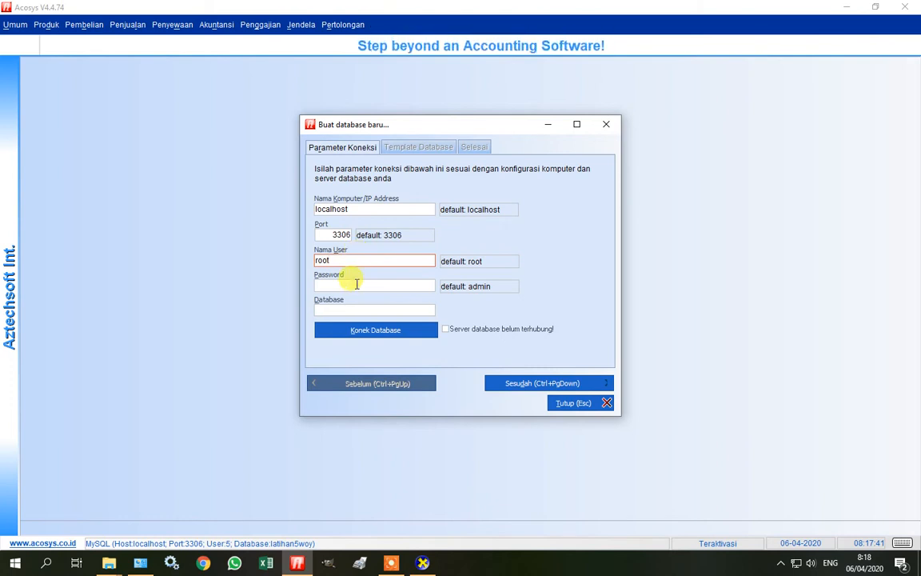
pyautogui.write('admi')
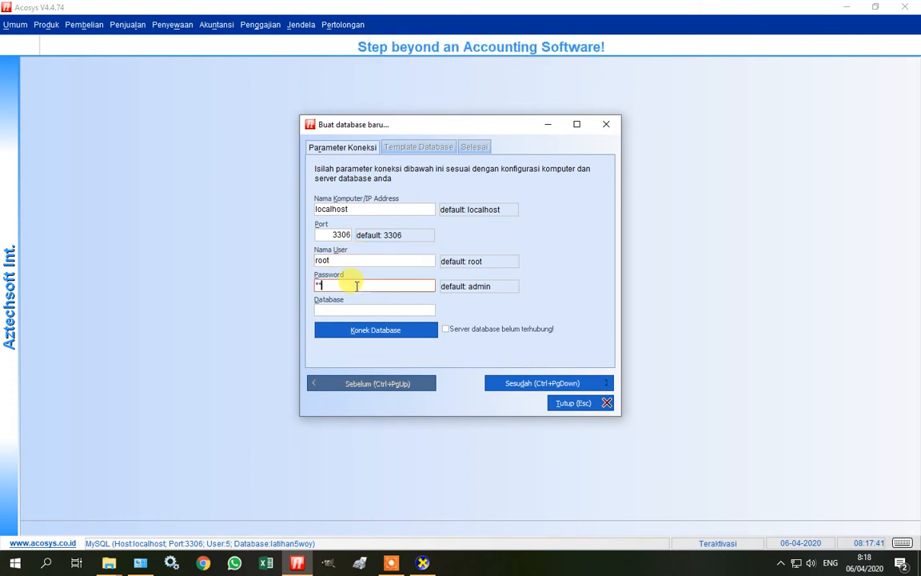
pyautogui.write('n')
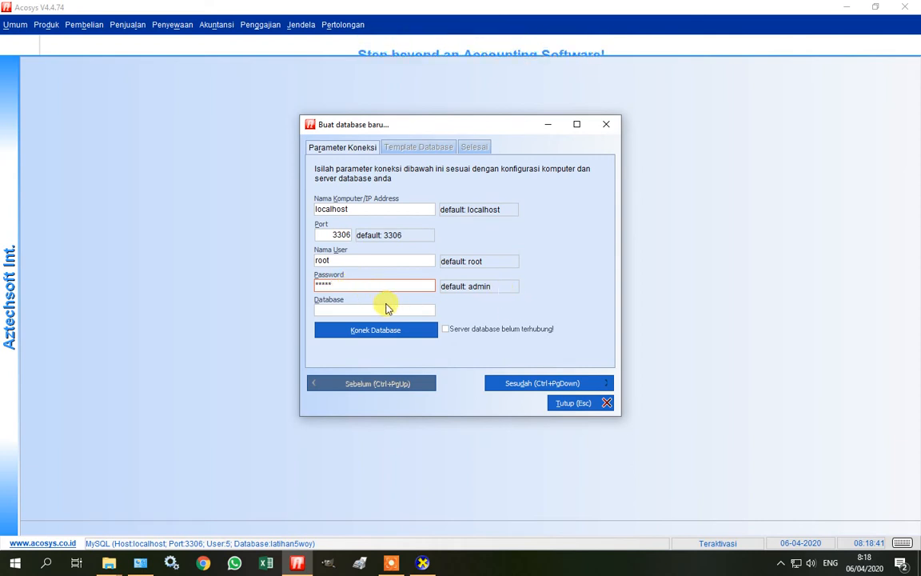
pyautogui.click(372, 309)
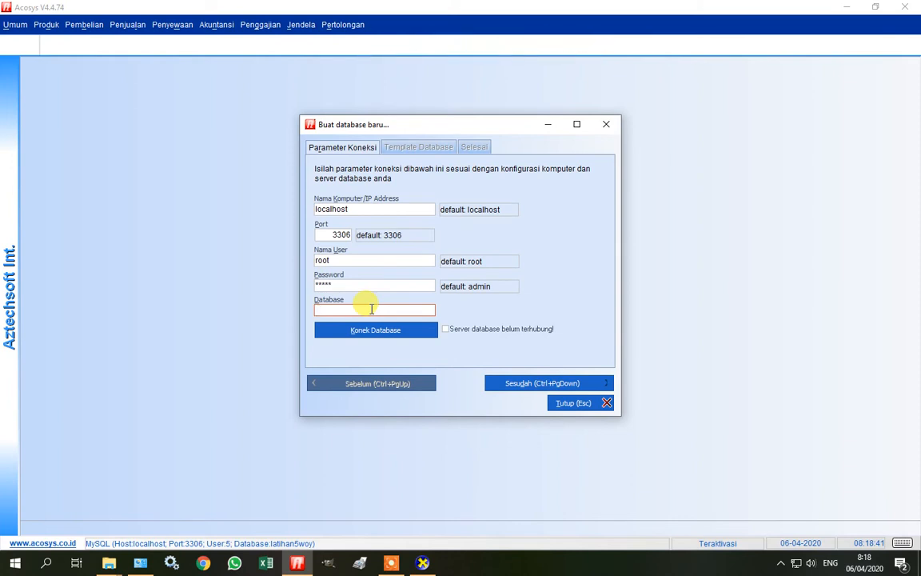
pyautogui.write('toko_a')
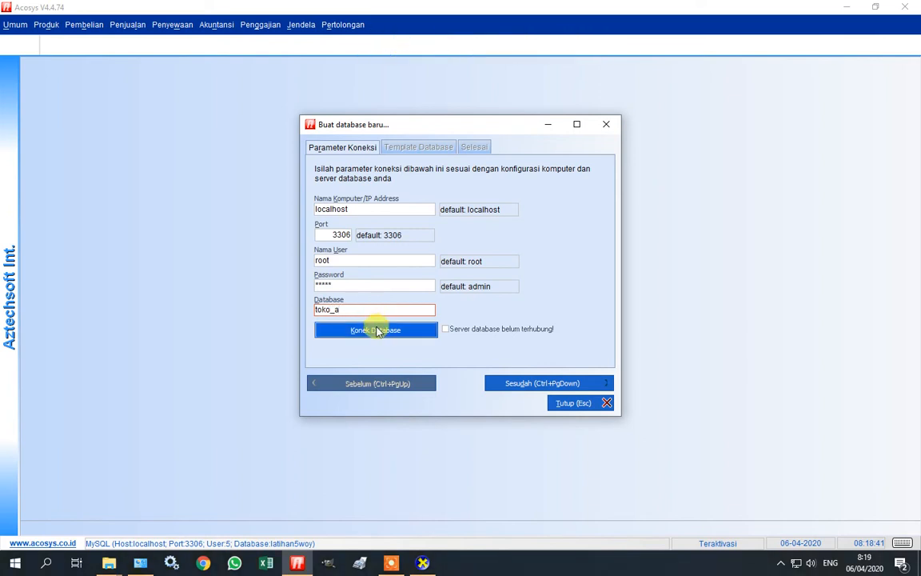
pyautogui.click(376, 331)
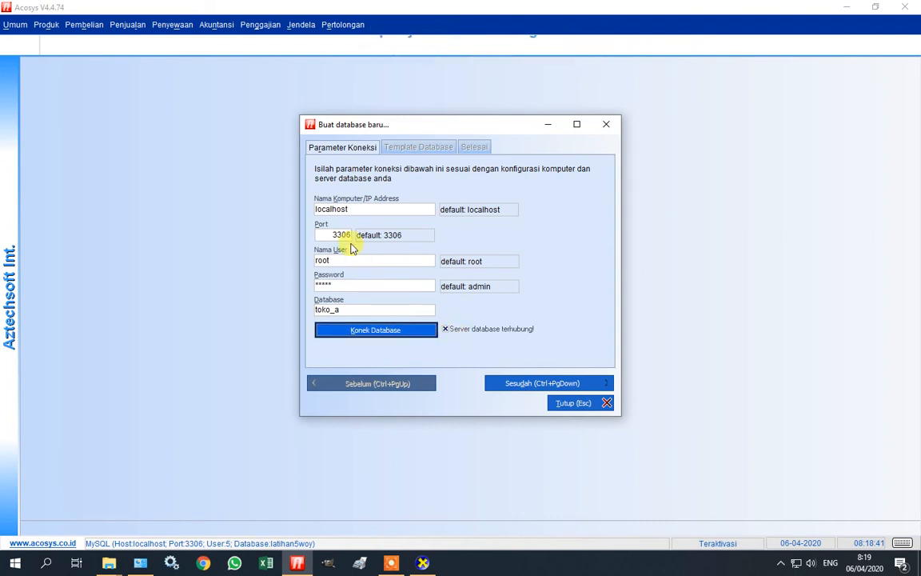
# Change the port to 3309 and reconnect to the database server.
pyautogui.click(325, 234)
pyautogui.press('BackSpace')
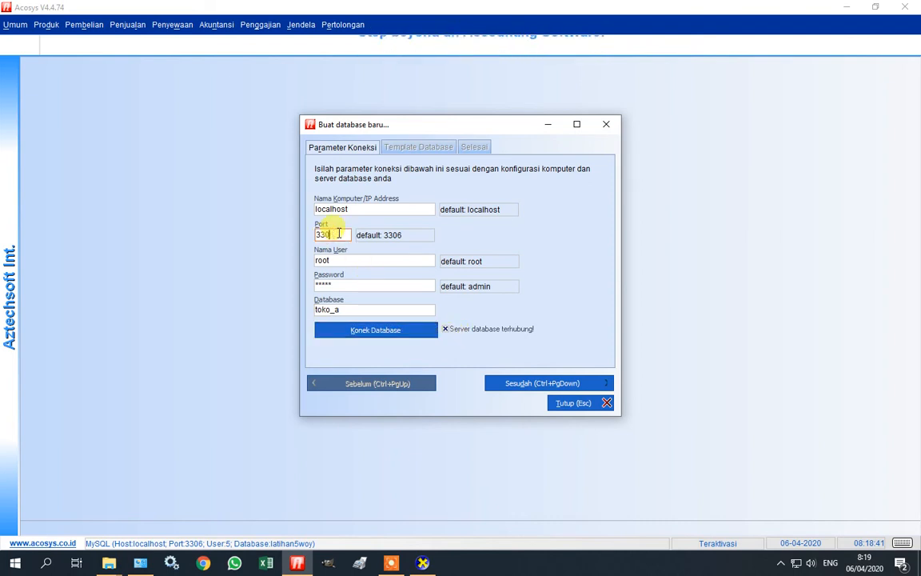
pyautogui.write('6')
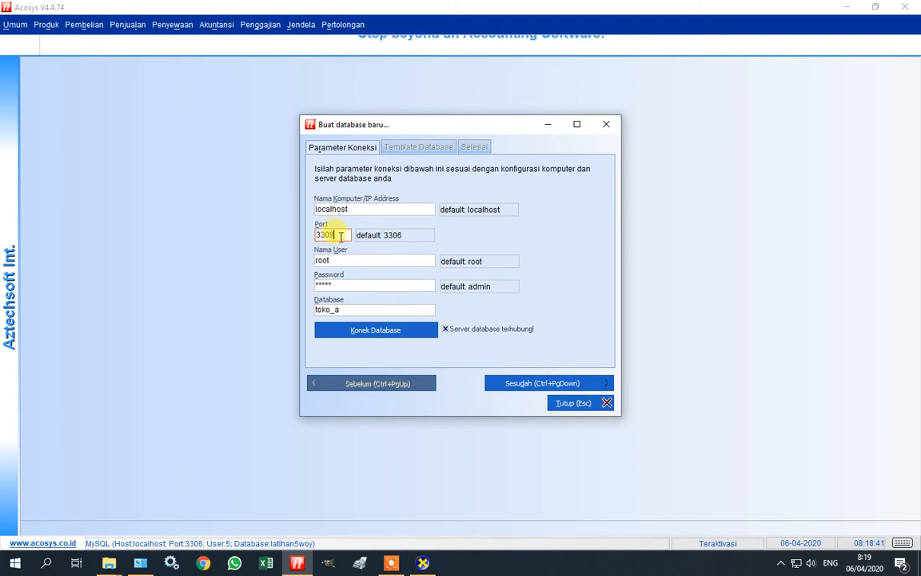
pyautogui.click(408, 332)
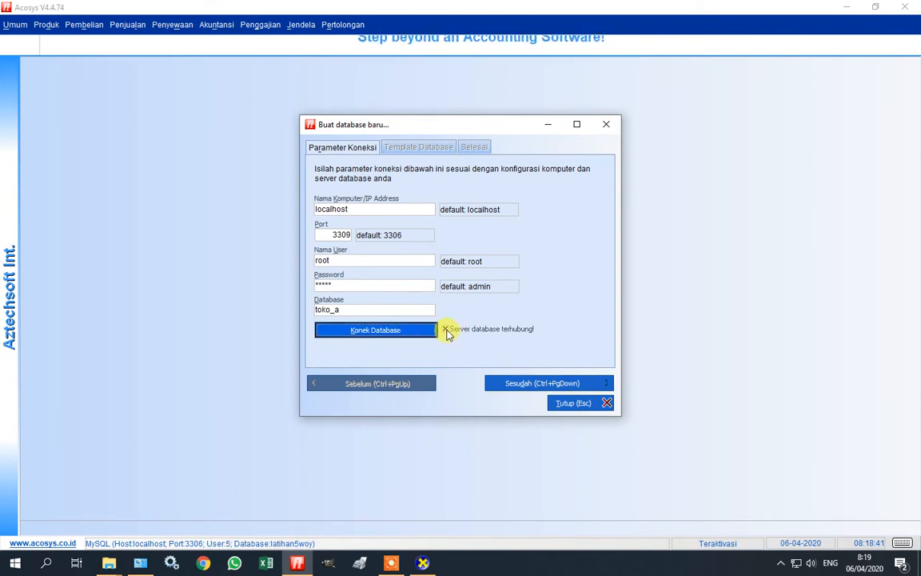
pyautogui.click(447, 331)
pyautogui.click(429, 332)
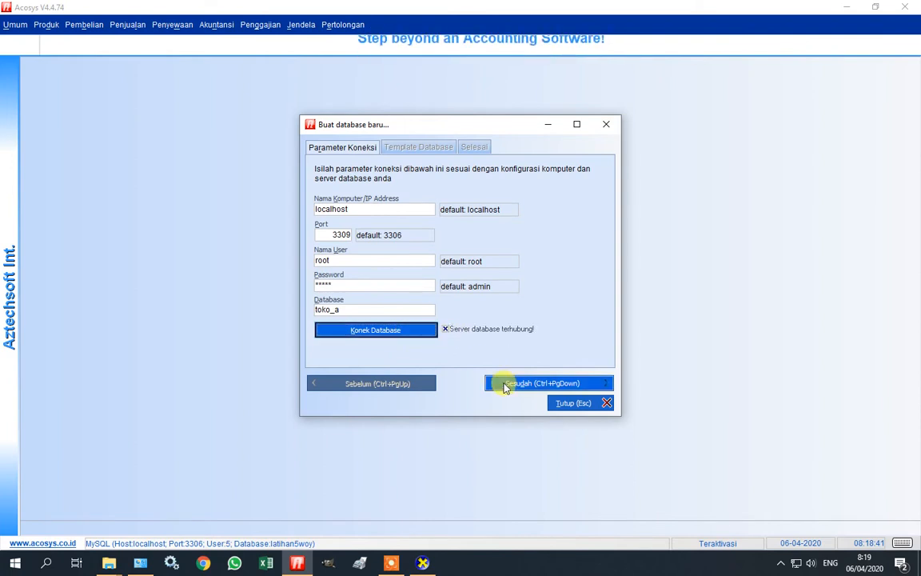
# Choose the general-standard.sql template for the new database.
pyautogui.click(508, 385)
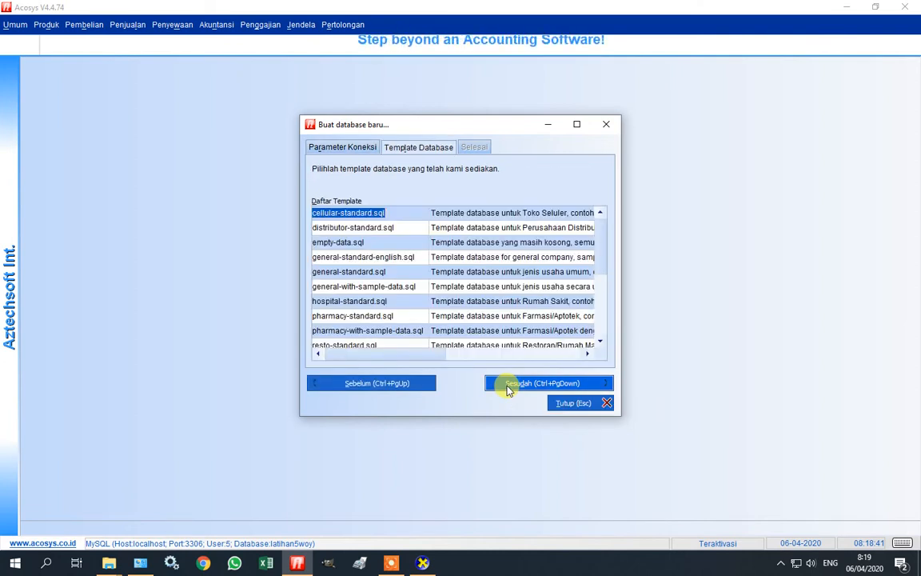
pyautogui.click(384, 272)
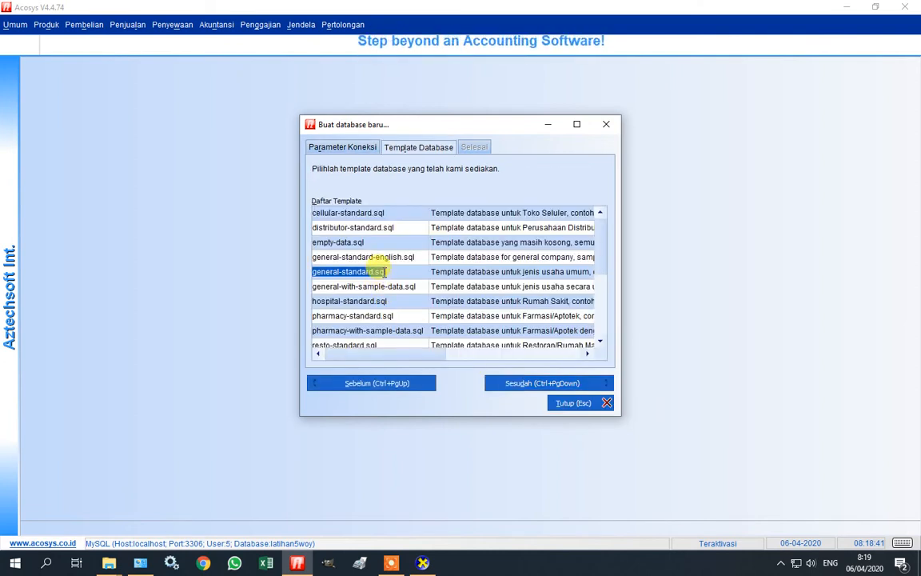
pyautogui.click(500, 384)
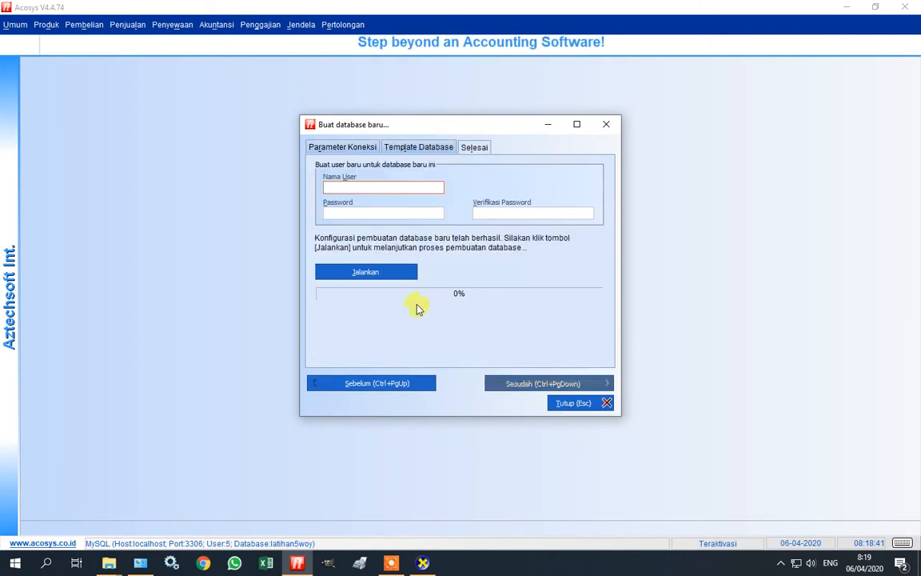
# Create user admin with a confirmed password, run creation and dismiss the success message.
pyautogui.click(368, 188)
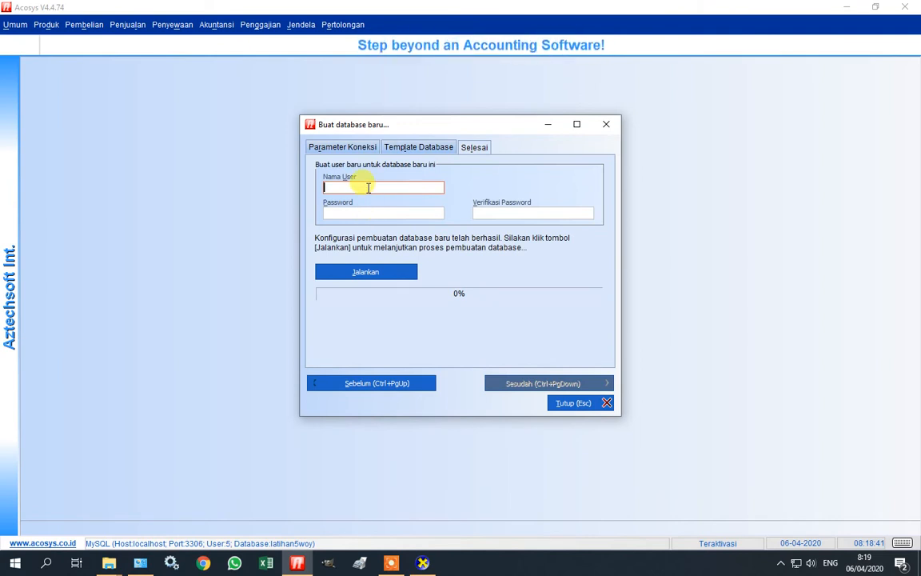
pyautogui.write('admin')
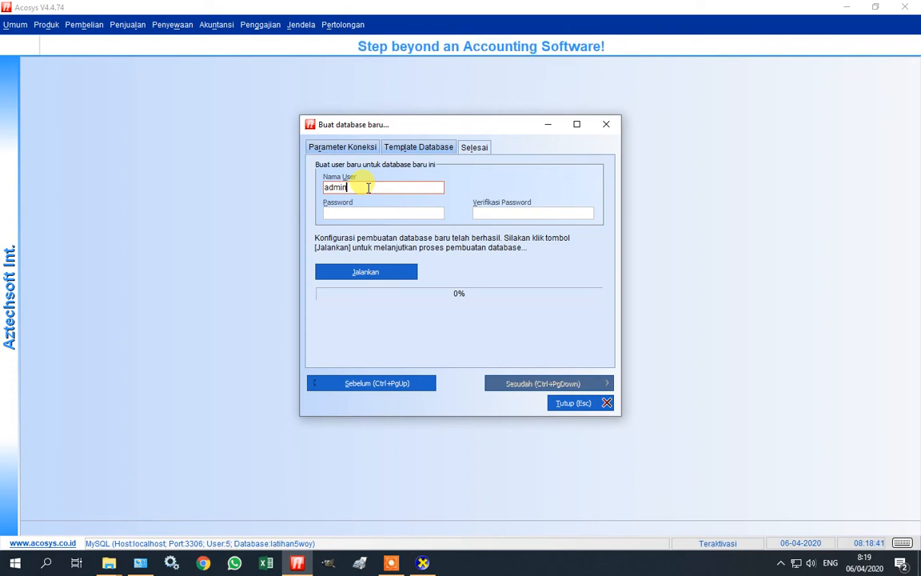
pyautogui.press('Tab')
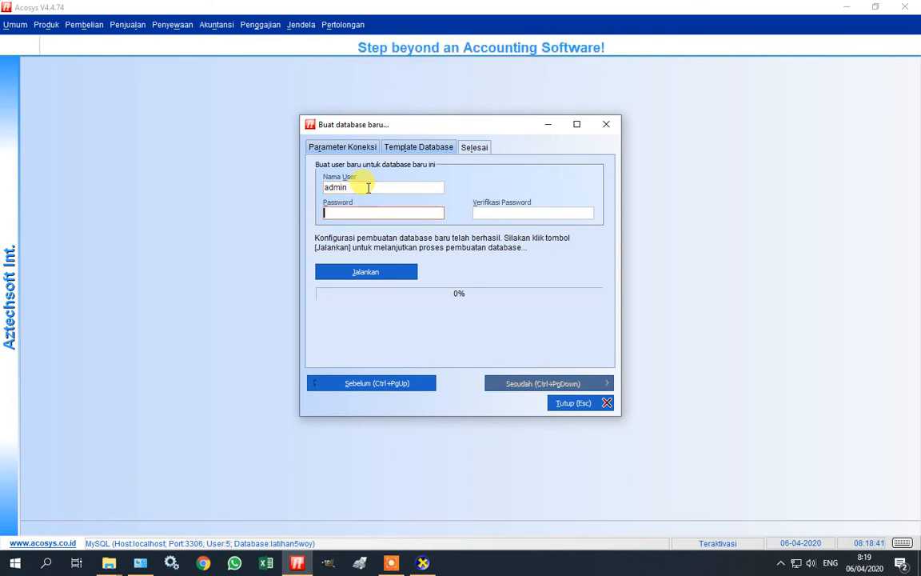
pyautogui.write('*')
pyautogui.press('Tab')
pyautogui.write('*')
pyautogui.press('Tab')
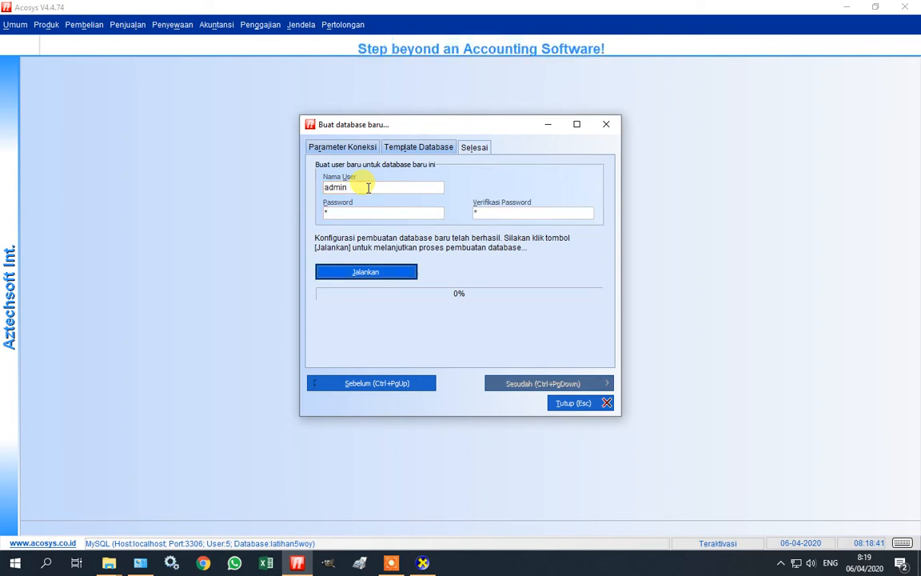
pyautogui.press('Return')
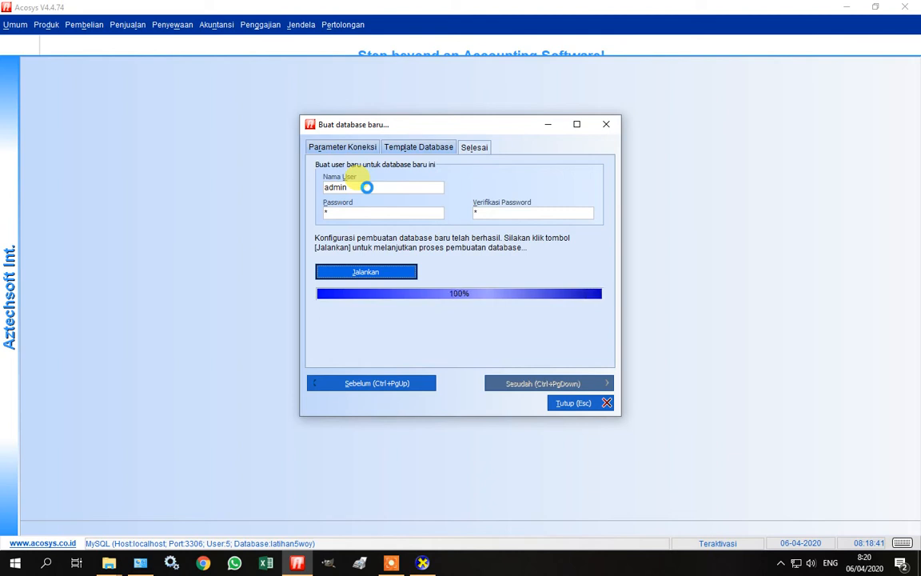
pyautogui.click(460, 295)
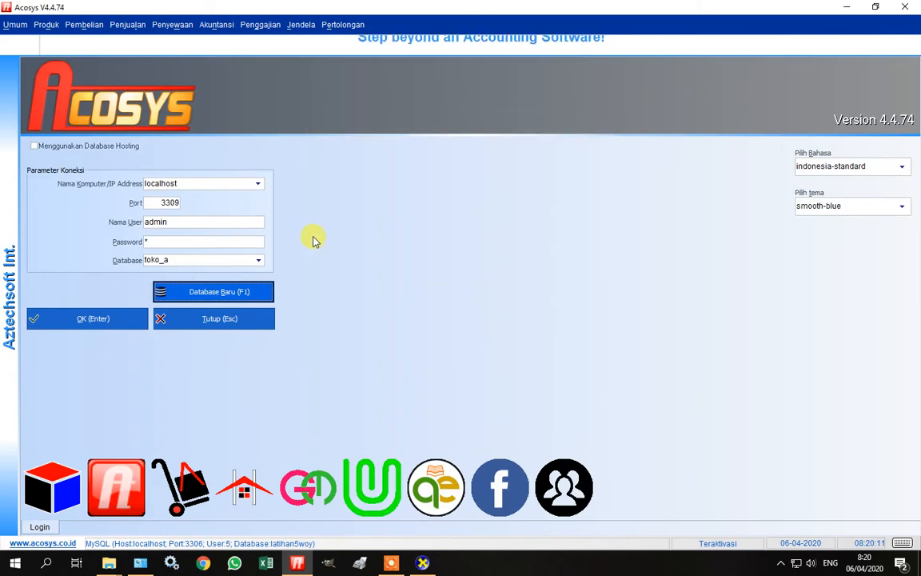
# Log in to toko_a on localhost port 3309 and open the Umum menu.
pyautogui.click(107, 319)
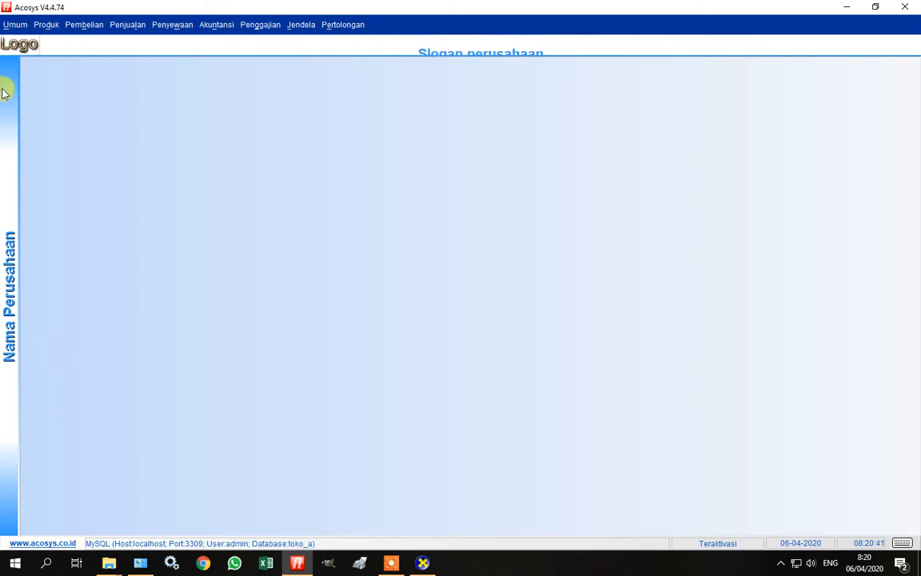
pyautogui.click(15, 25)
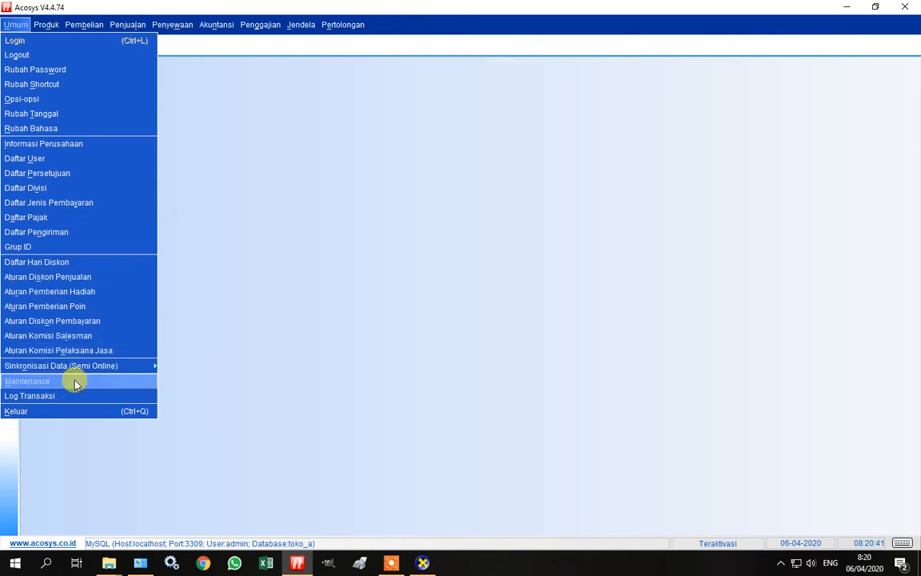
# Restore latihan backup.sql from the Desktop acosys folder into toko_a via Restore Database.
pyautogui.click(75, 384)
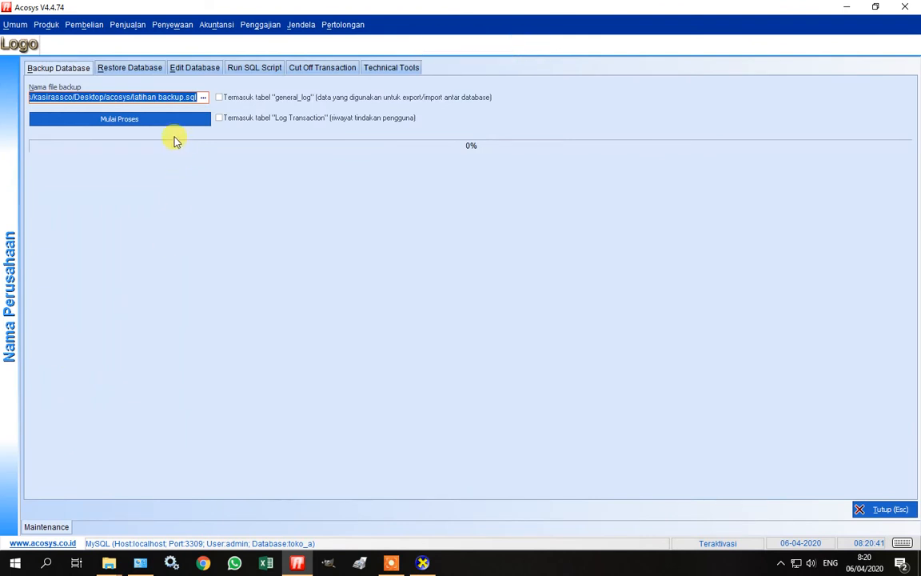
pyautogui.click(116, 70)
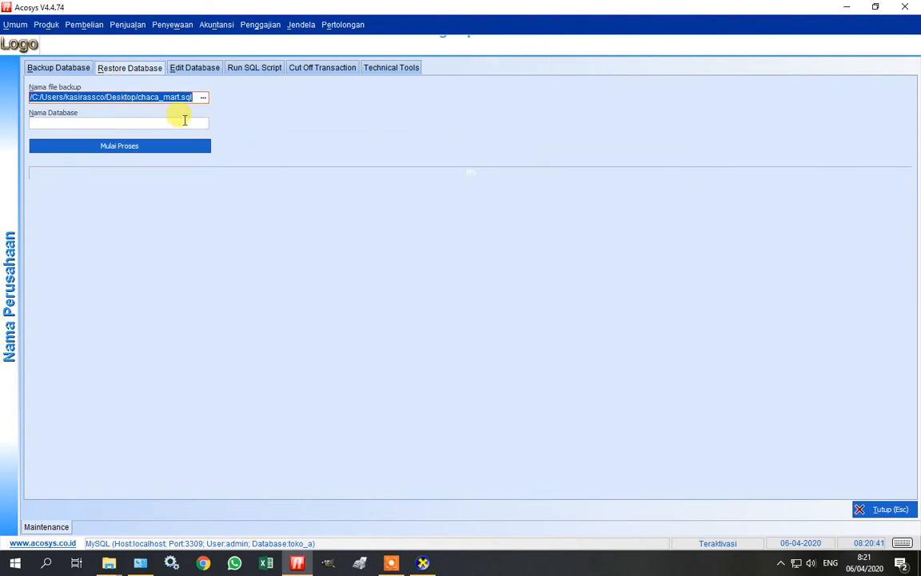
pyautogui.click(203, 97)
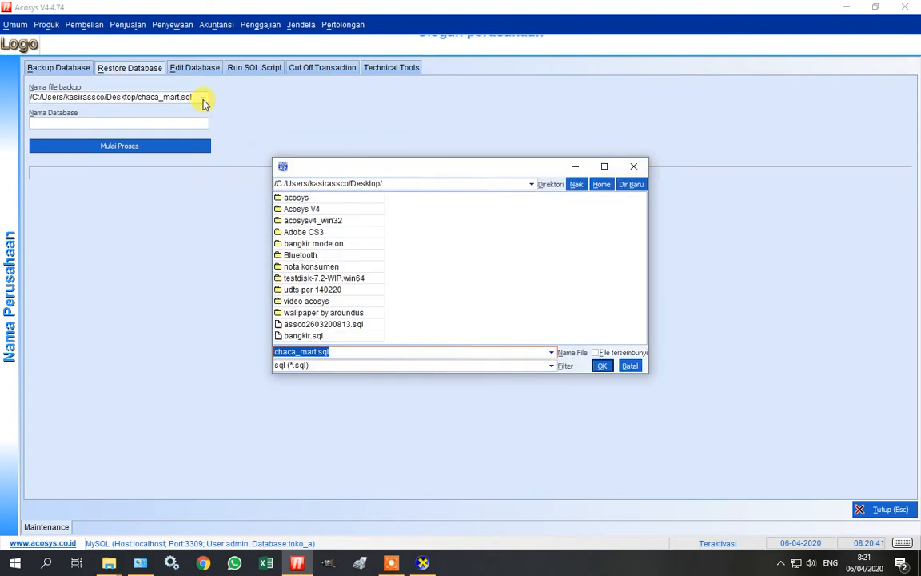
pyautogui.doubleClick(300, 199)
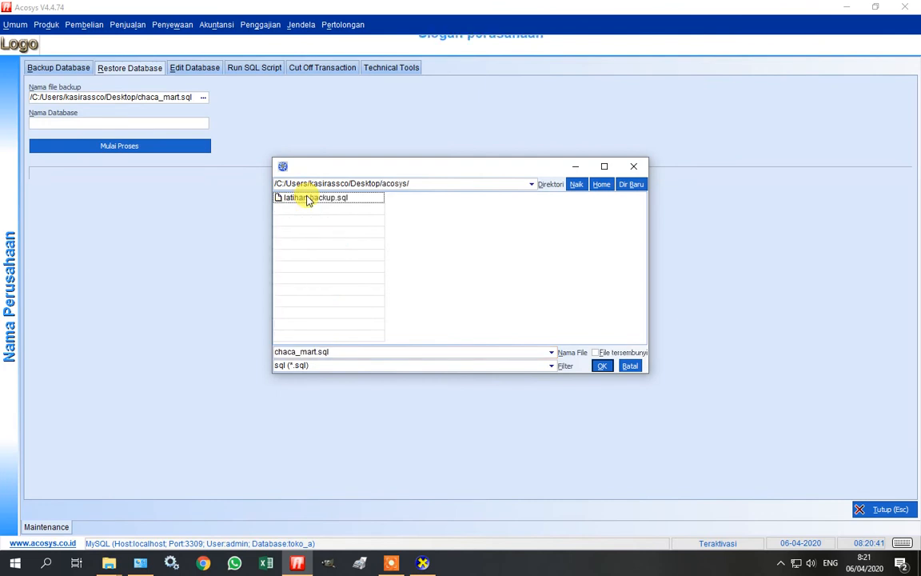
pyautogui.doubleClick(306, 198)
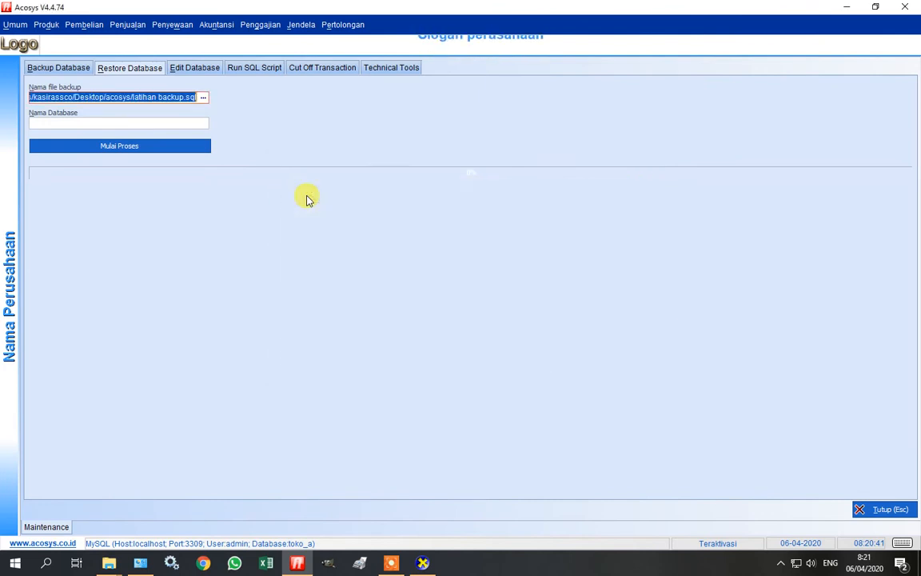
pyautogui.click(140, 122)
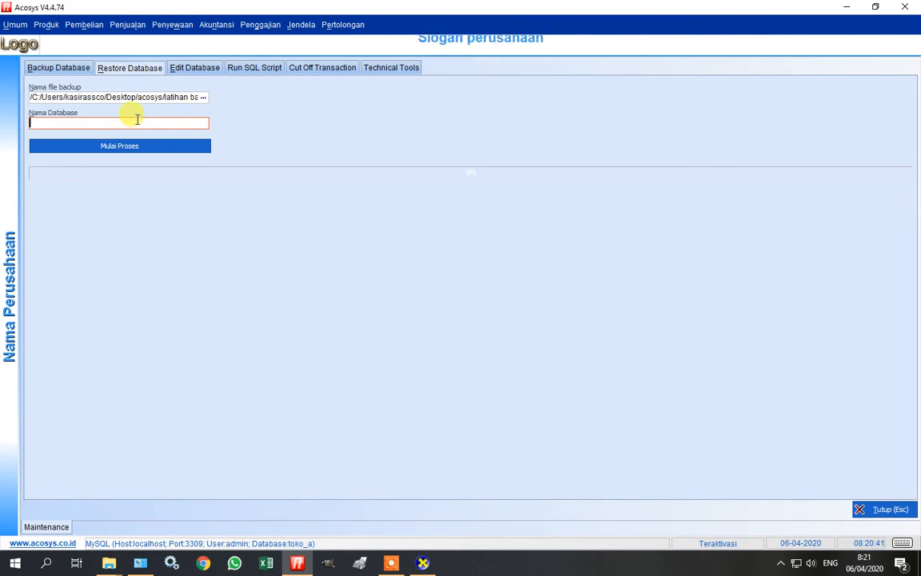
pyautogui.write('toko')
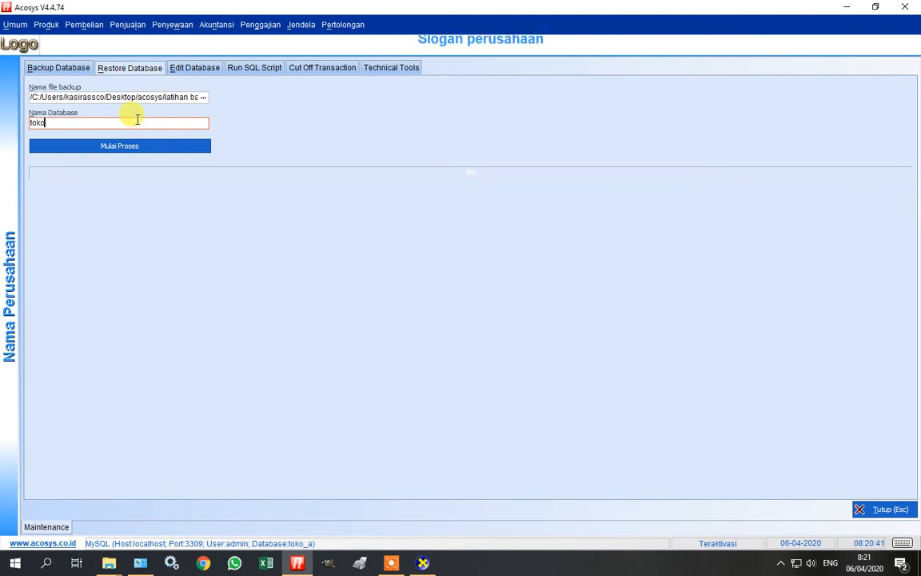
pyautogui.write('_a')
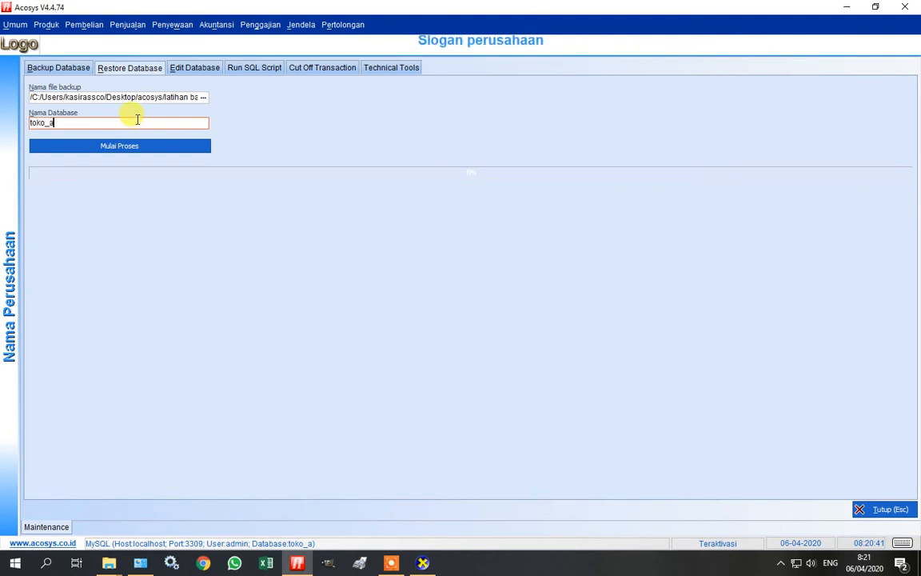
pyautogui.click(132, 145)
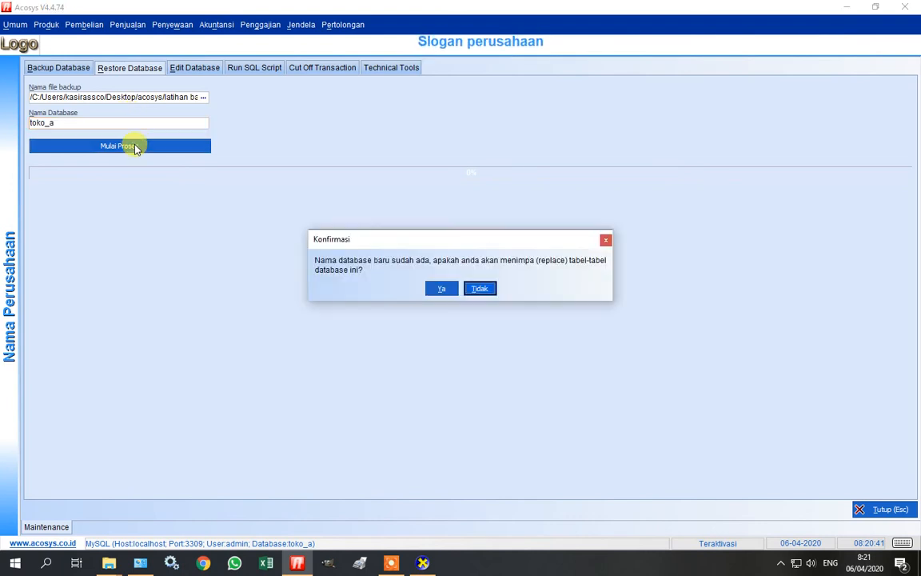
# Approve overwriting toko_a's tables, let the latihan backup.sql restore reach 100%, and dismiss the success message.
pyautogui.click(442, 287)
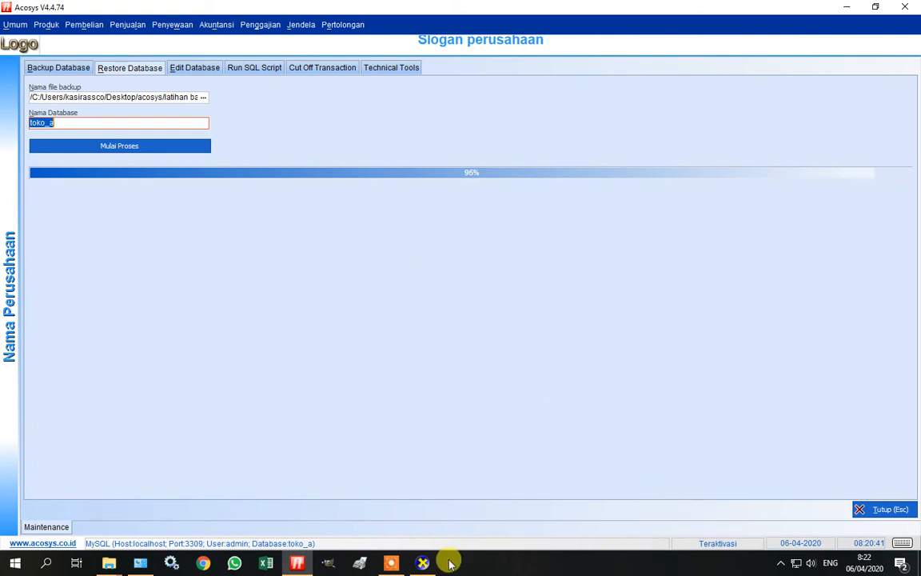
pyautogui.click(393, 563)
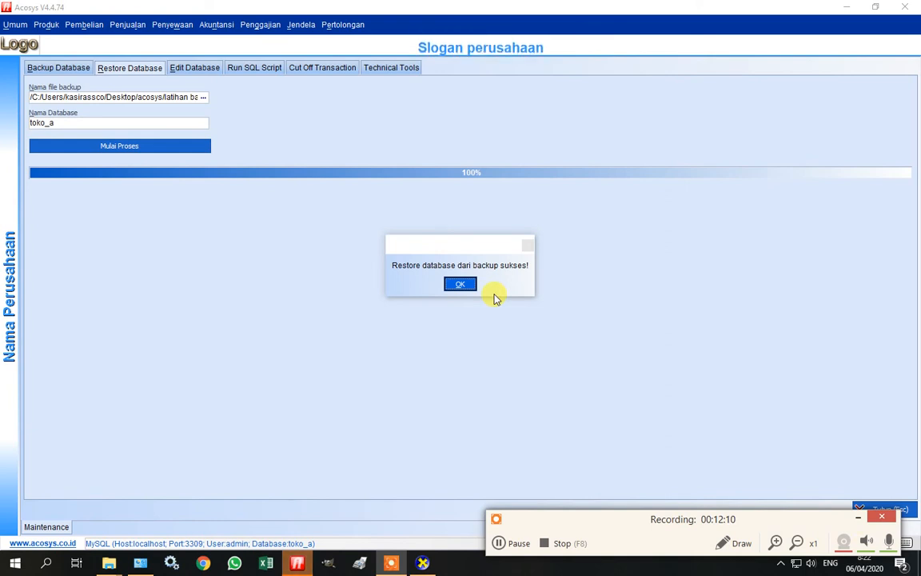
pyautogui.click(858, 517)
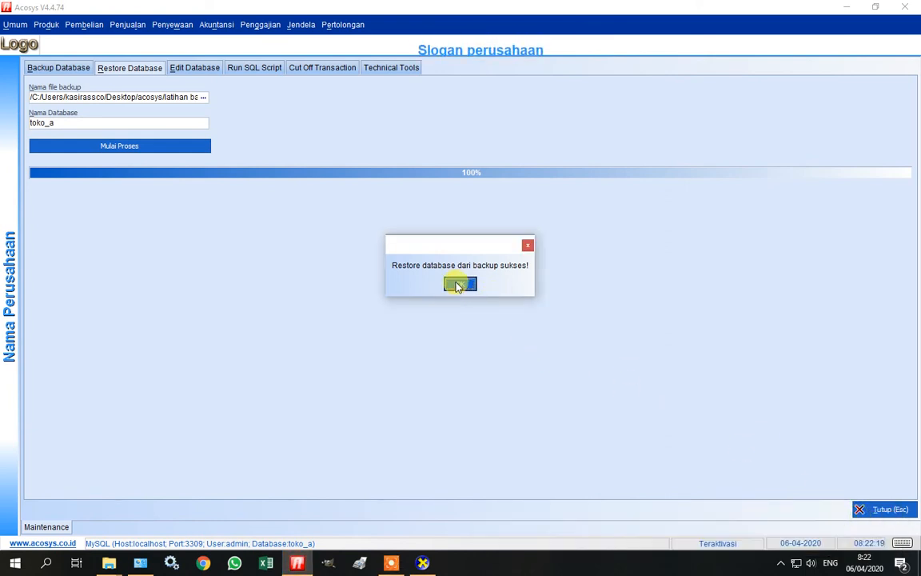
pyautogui.click(460, 285)
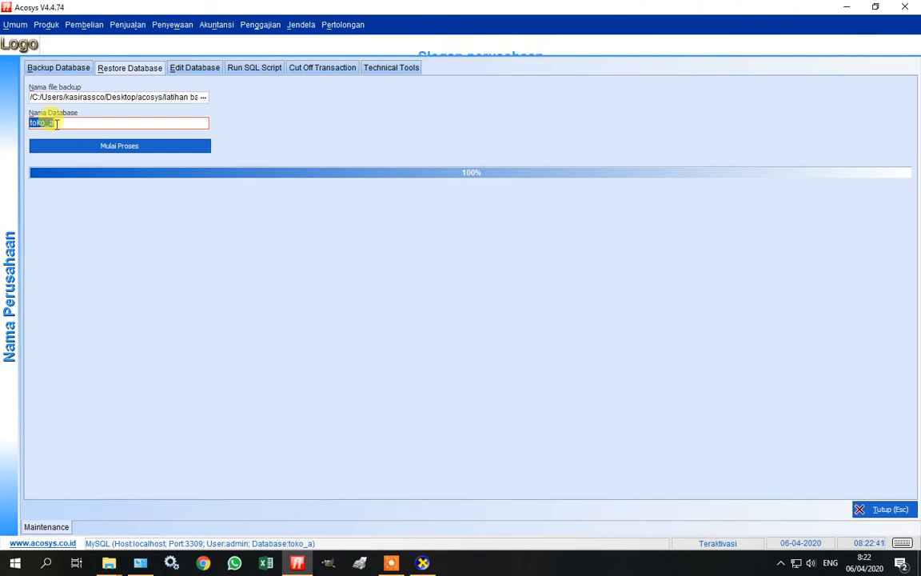
# Open the Daftar User list from the Umum menu.
pyautogui.click(185, 96)
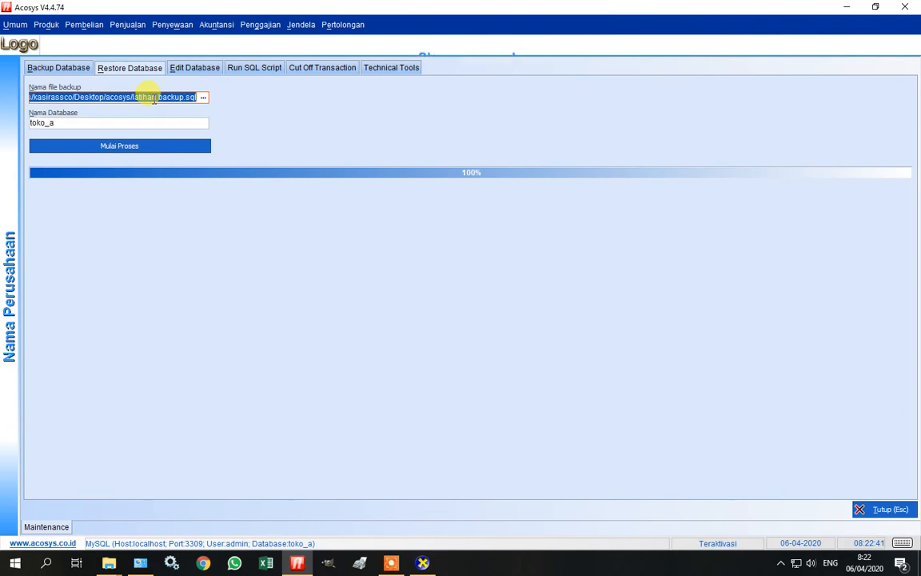
pyautogui.click(89, 124)
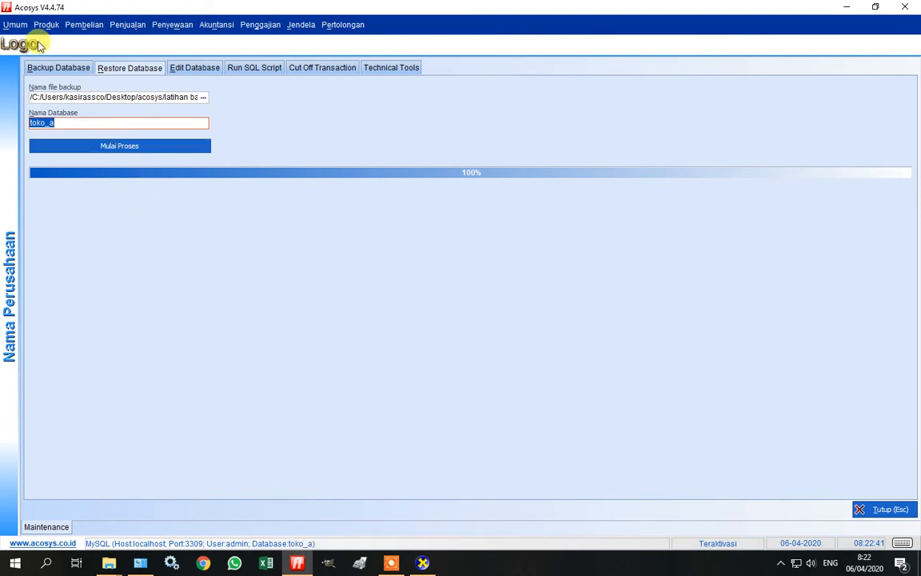
pyautogui.click(11, 25)
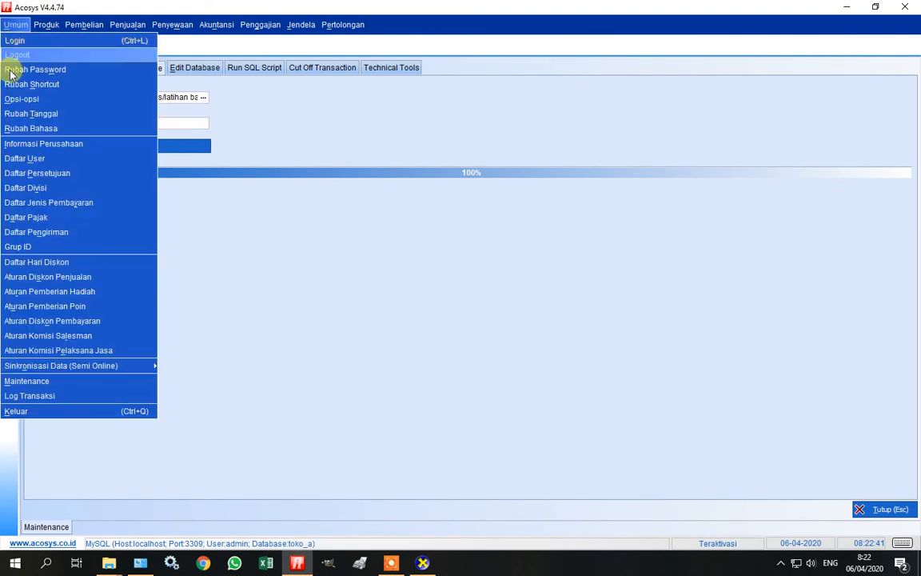
pyautogui.click(26, 158)
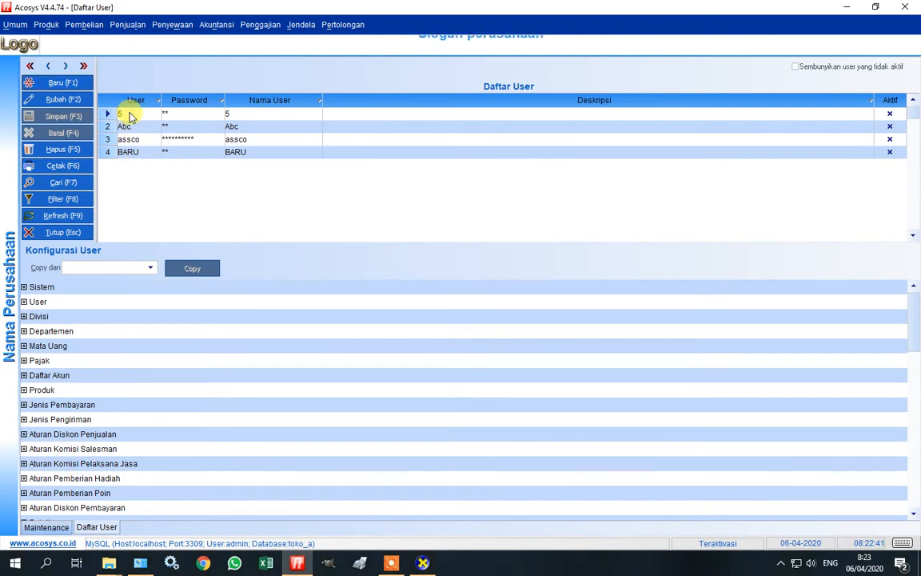
# Edit and re-save the first user and the second user, Abc, confirming each save.
pyautogui.click(69, 99)
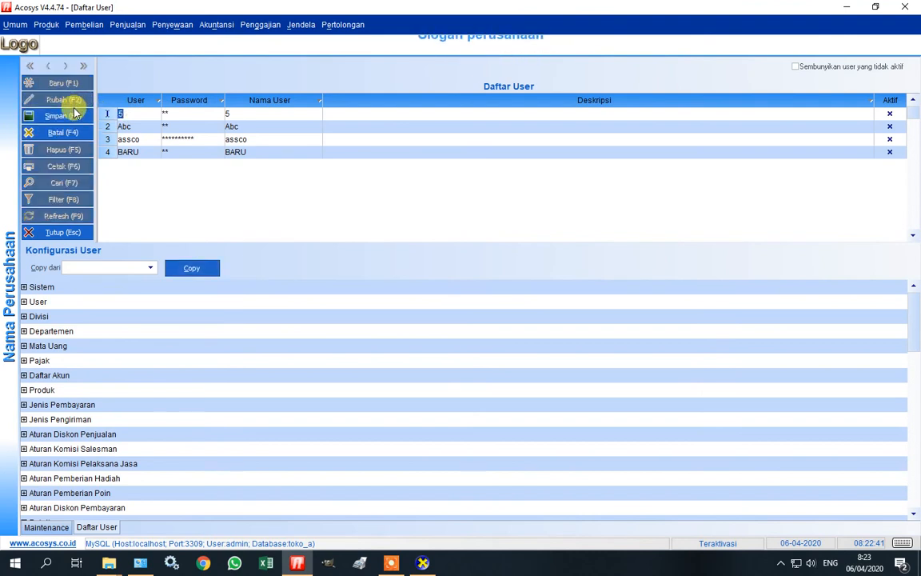
pyautogui.click(74, 115)
pyautogui.click(447, 284)
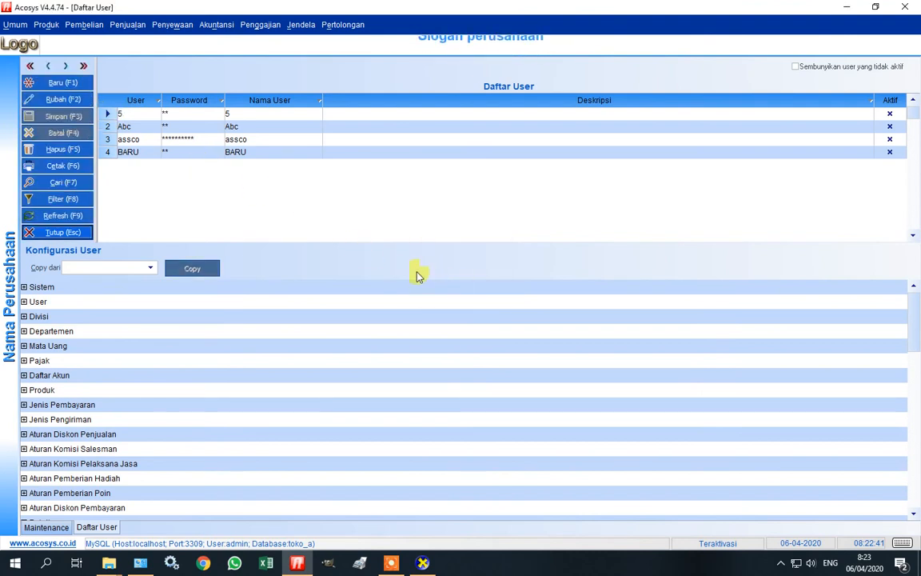
pyautogui.click(124, 127)
pyautogui.click(56, 101)
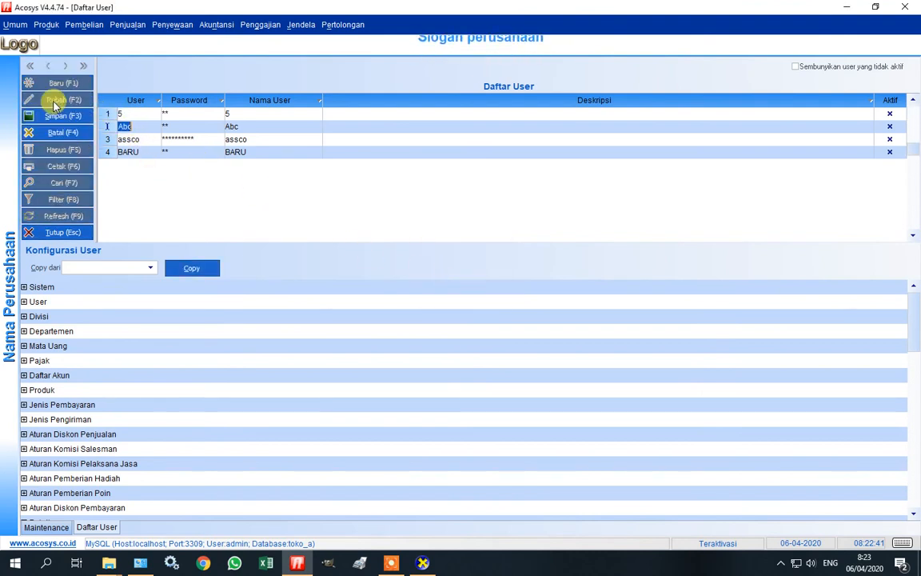
pyautogui.click(56, 115)
pyautogui.click(440, 285)
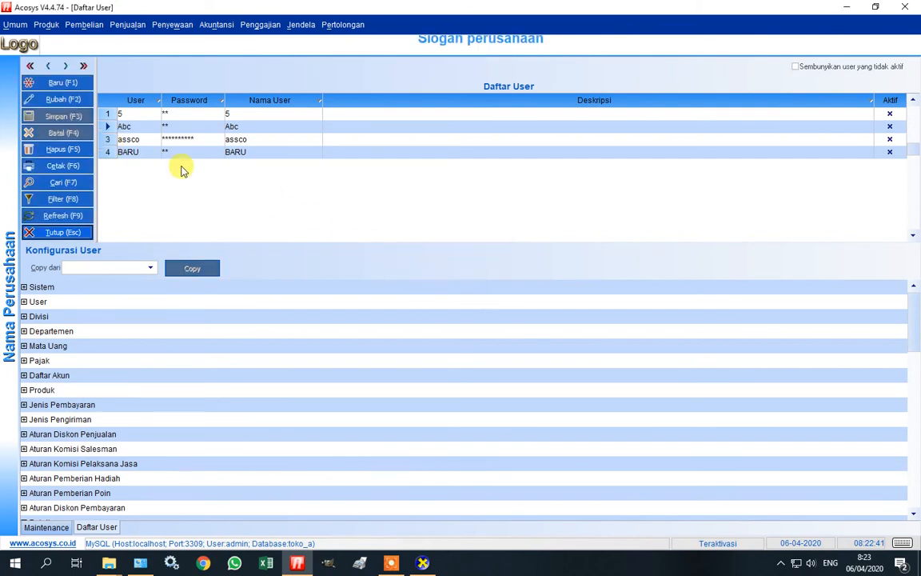
# Edit and re-save the third user and the fourth user, BARU, confirming each save.
pyautogui.click(140, 140)
pyautogui.click(60, 100)
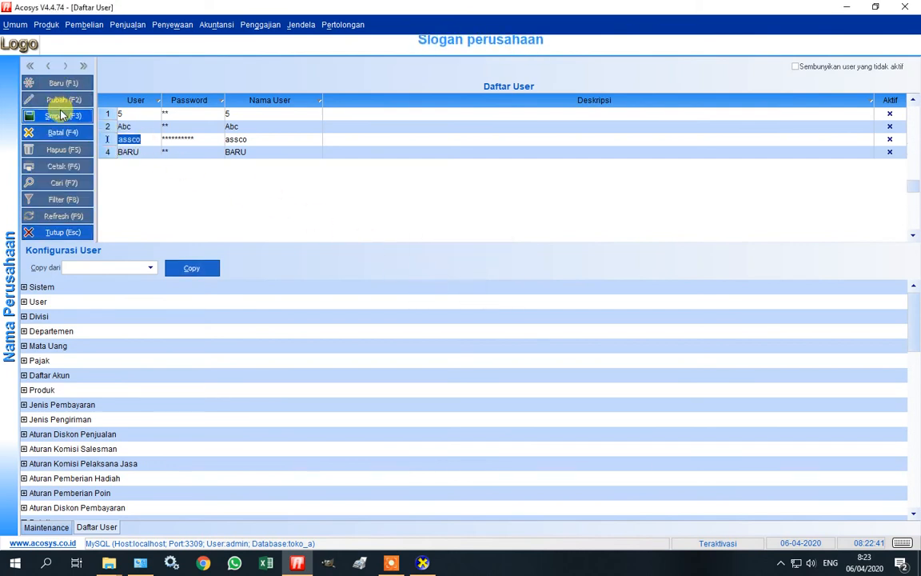
pyautogui.click(61, 114)
pyautogui.click(440, 284)
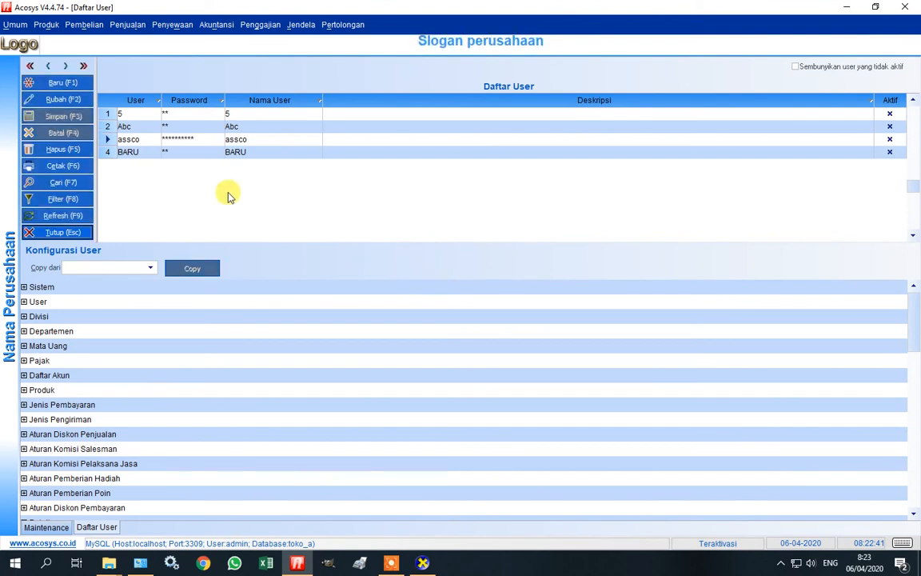
pyautogui.click(140, 152)
pyautogui.click(59, 100)
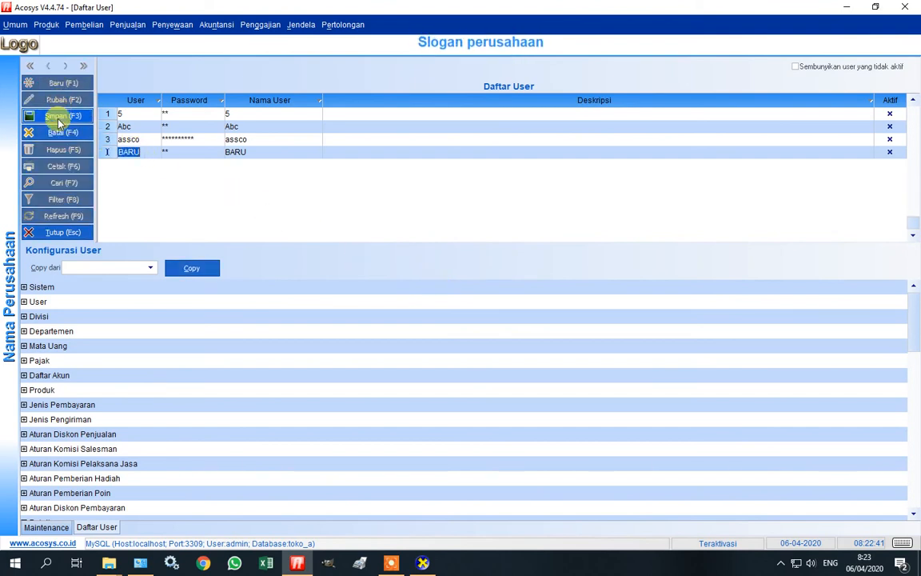
pyautogui.click(60, 117)
pyautogui.click(437, 283)
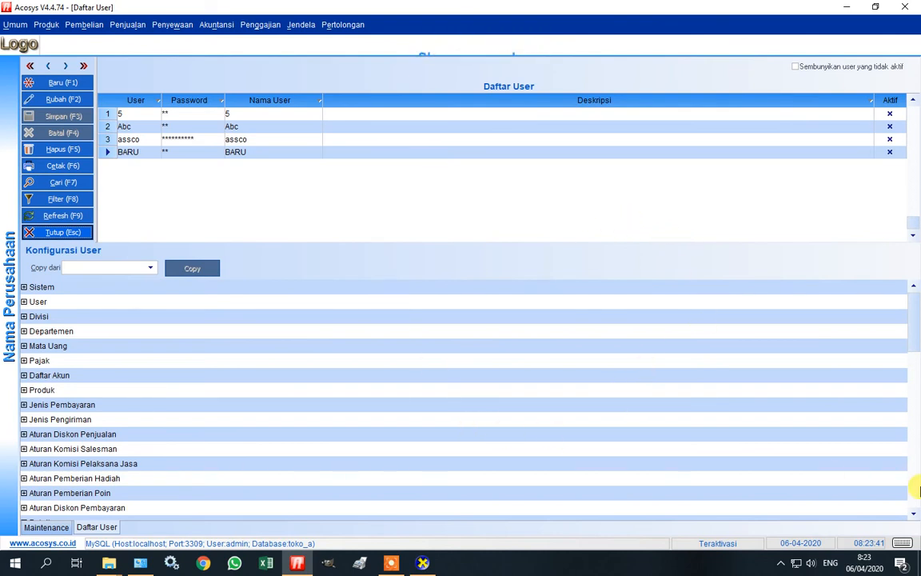
# Inspect the Ethernet adapter's IPv4 settings, which obtain IP and DNS automatically.
pyautogui.rightClick(798, 565)
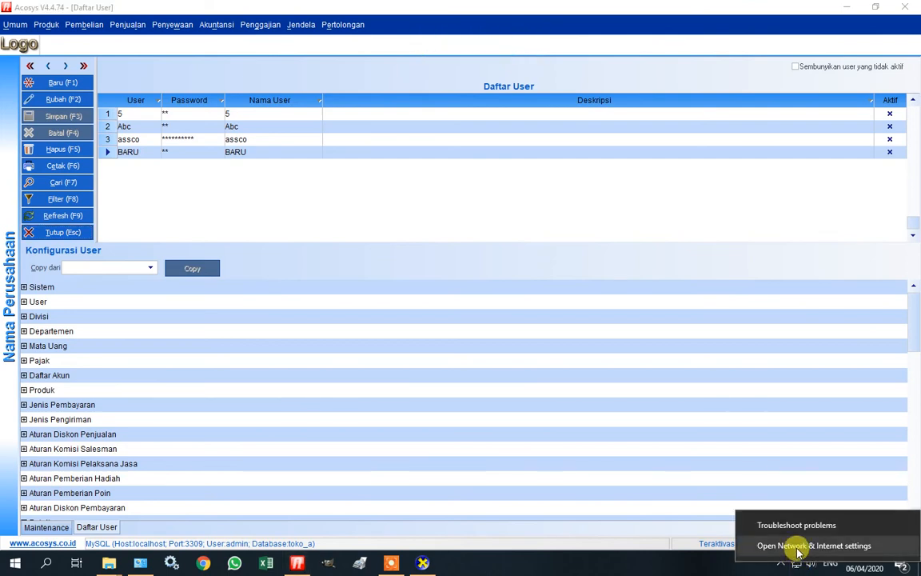
pyautogui.click(796, 547)
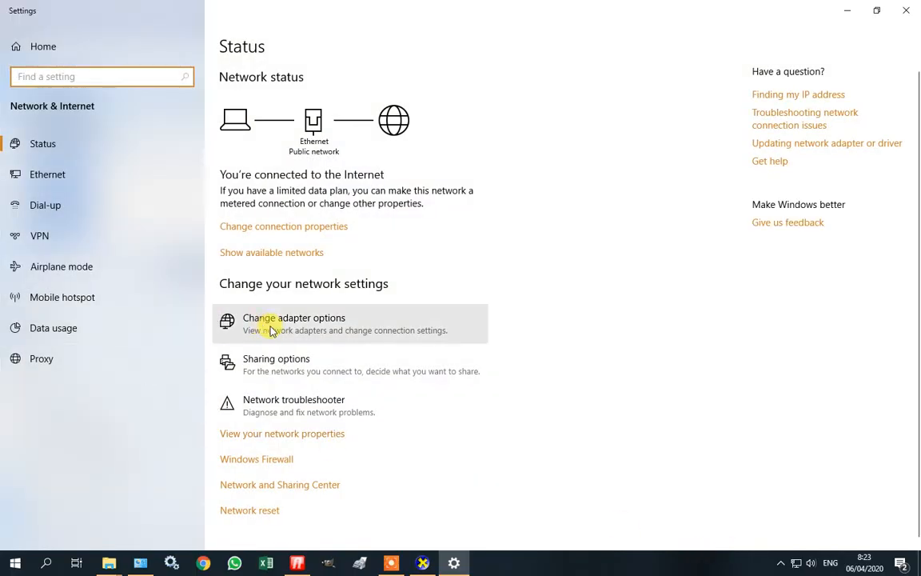
pyautogui.click(273, 331)
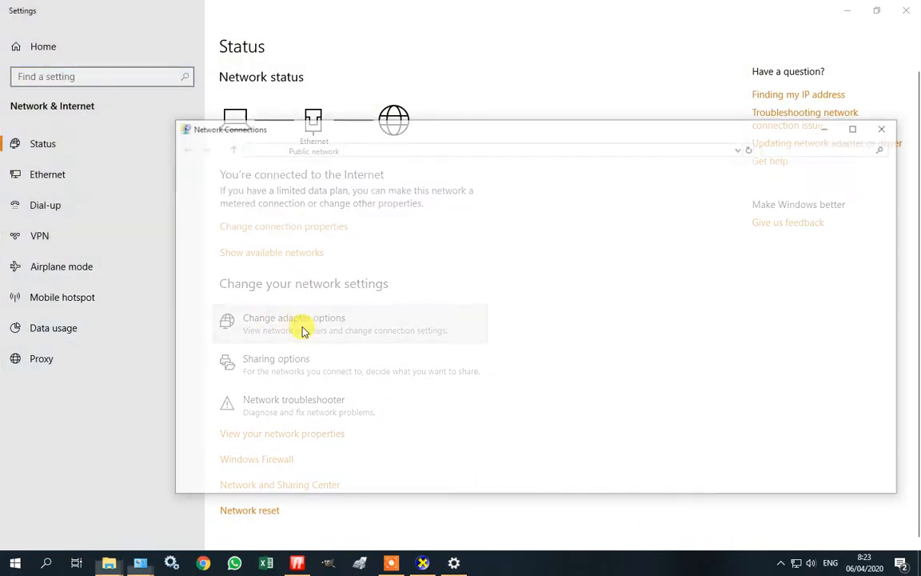
pyautogui.doubleClick(370, 128)
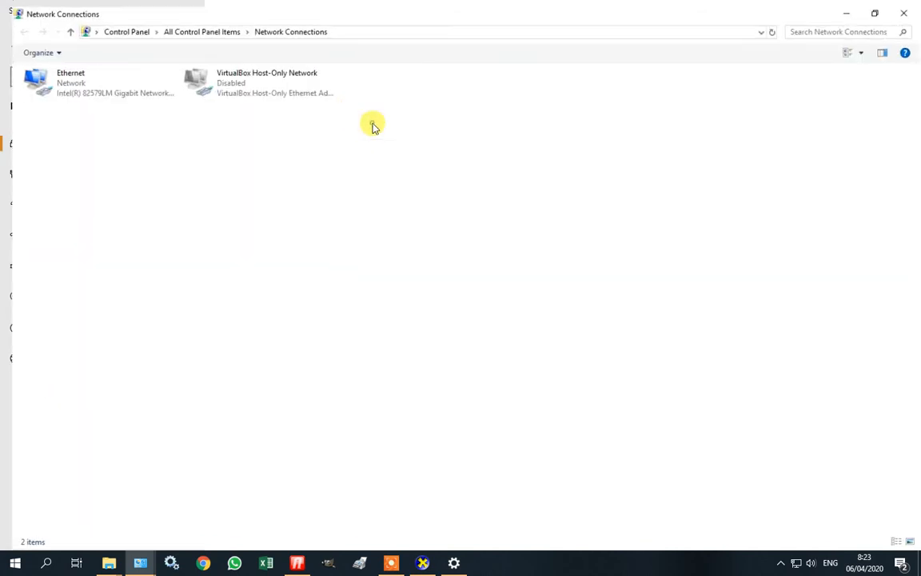
pyautogui.click(52, 86)
pyautogui.doubleClick(53, 83)
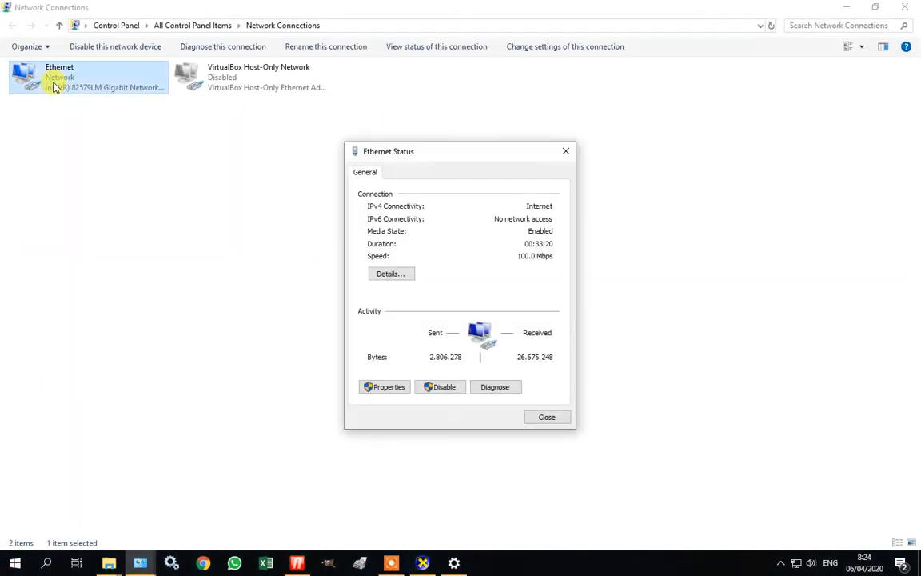
pyautogui.click(390, 387)
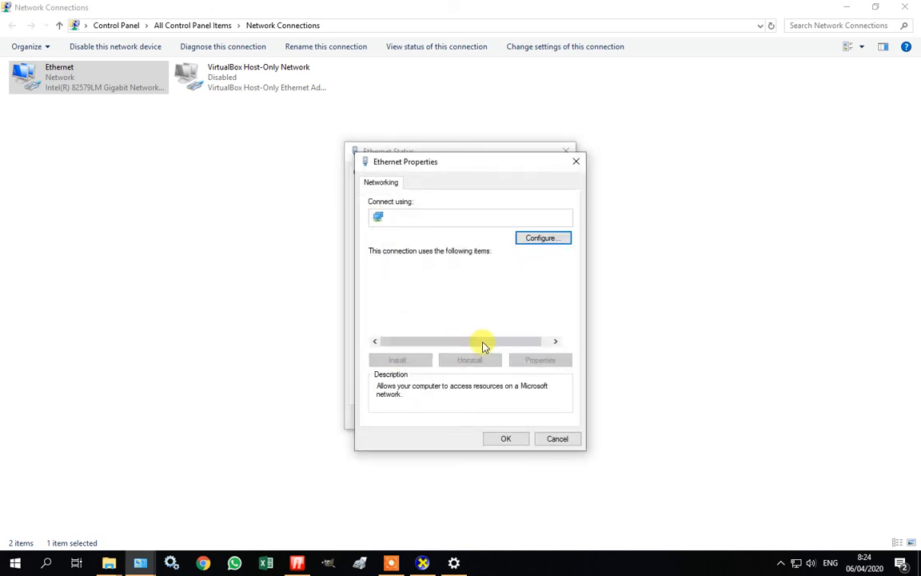
pyautogui.doubleClick(492, 298)
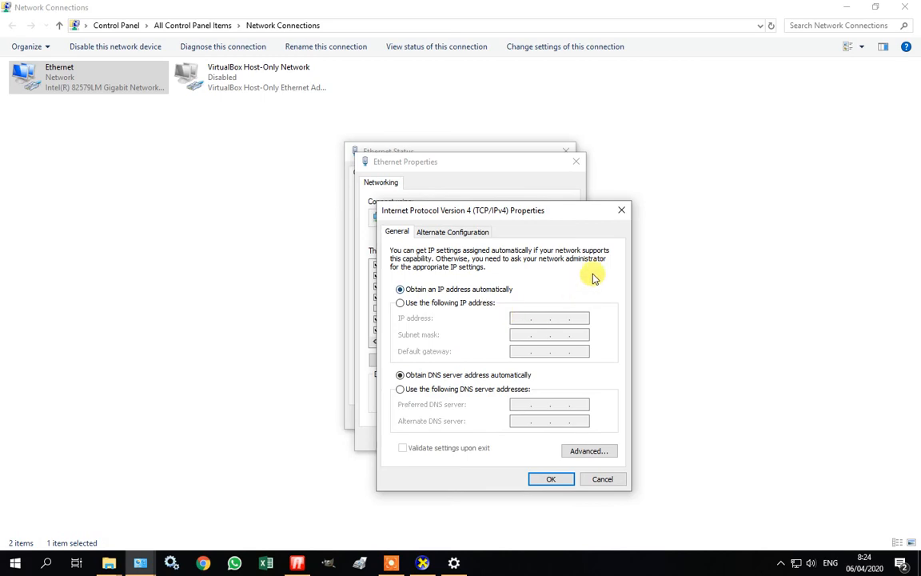
# Close the IPv4, Ethernet properties and Ethernet status dialogs, then the Settings window.
pyautogui.click(622, 210)
pyautogui.click(575, 162)
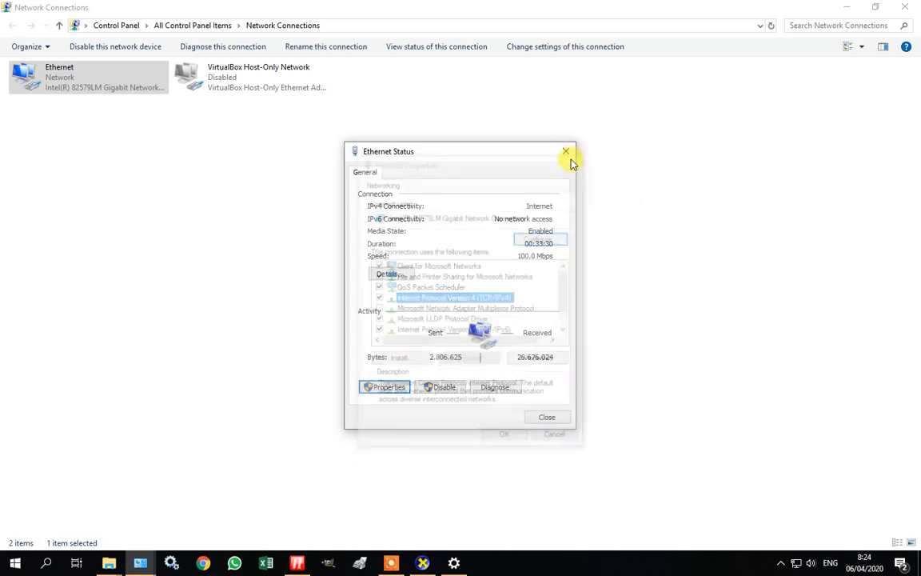
pyautogui.click(567, 151)
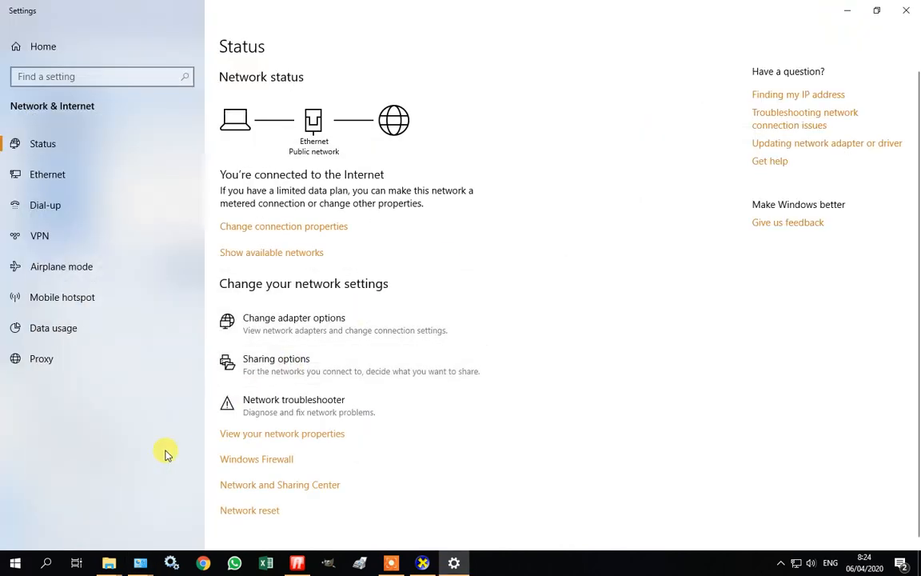
pyautogui.click(907, 19)
# Launch Command Prompt and run ipconfig, showing IPv4 192.168.2.108 and gateway 192.168.2.1.
pyautogui.click(13, 564)
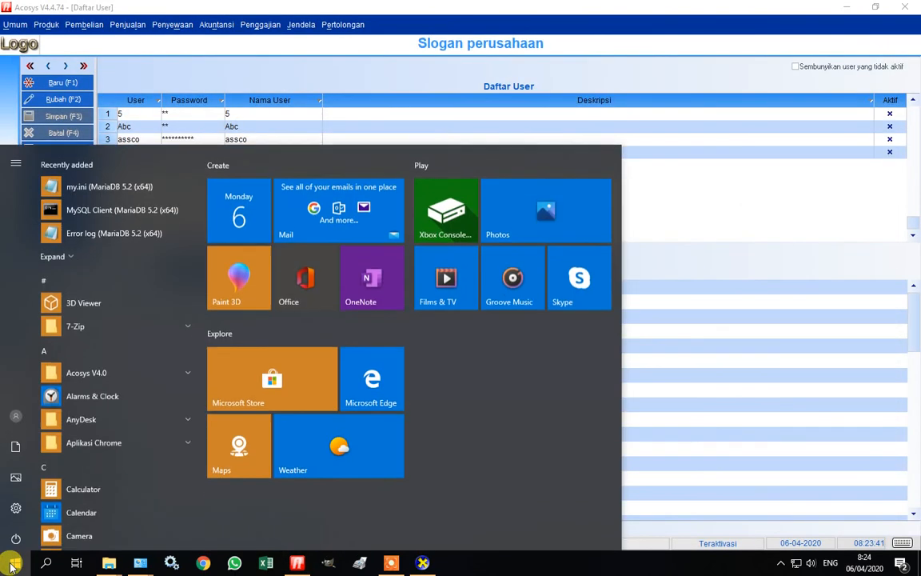
pyautogui.write('cmd')
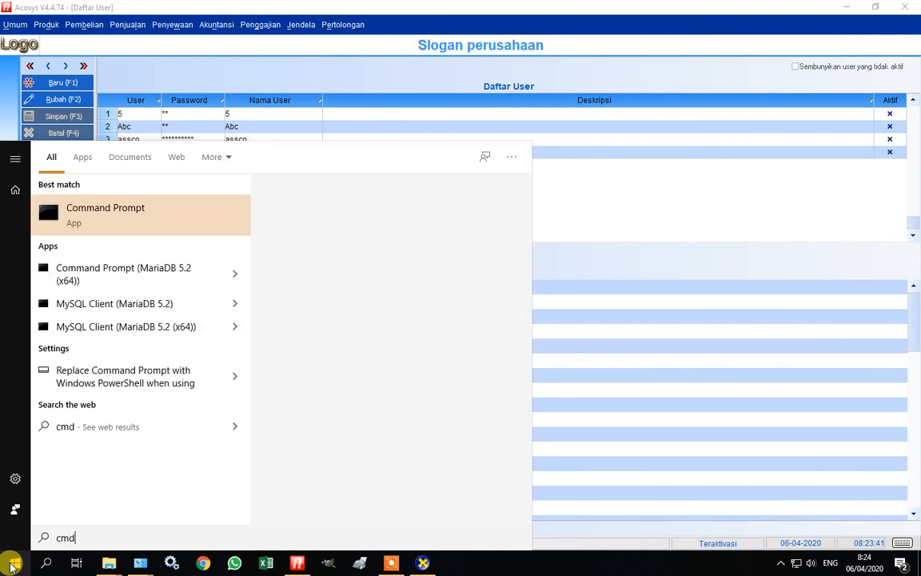
pyautogui.press('Return')
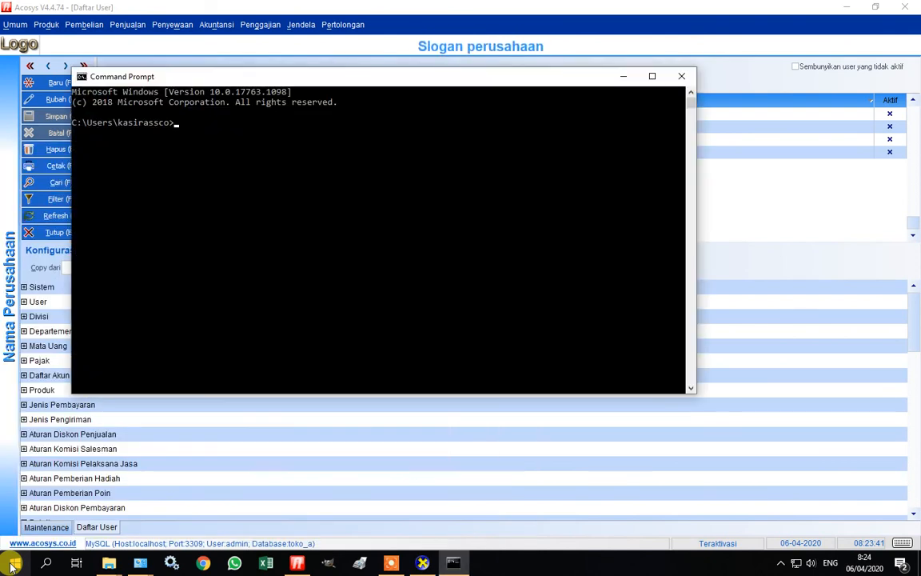
pyautogui.write('ipconfig')
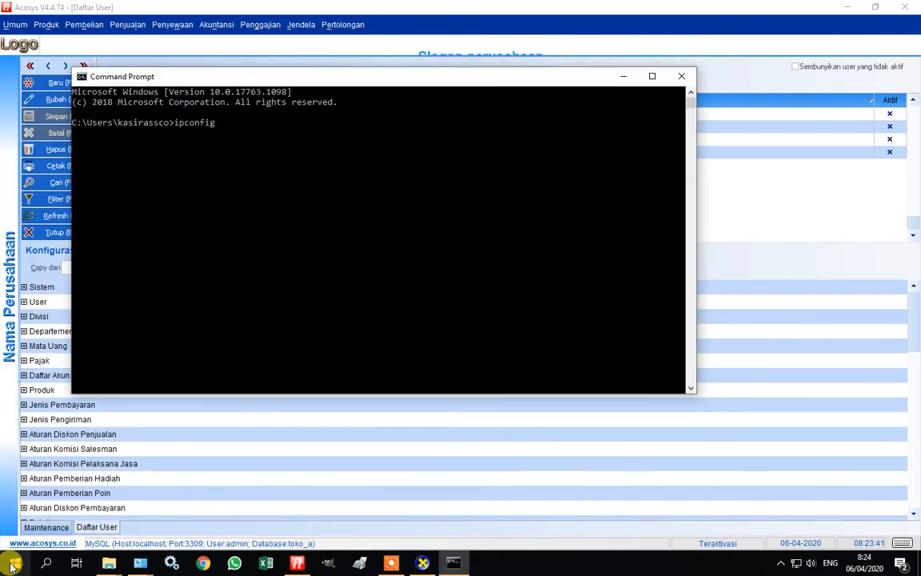
pyautogui.press('Return')
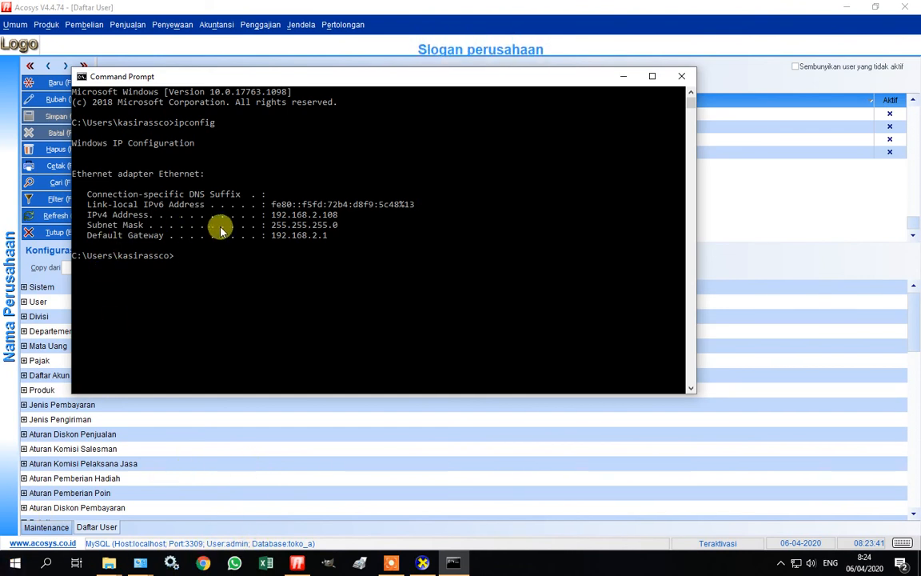
# Minimize Command Prompt and log out of Acosys via Umum > Logout, confirming with Ya.
pyautogui.click(623, 78)
pyautogui.click(13, 22)
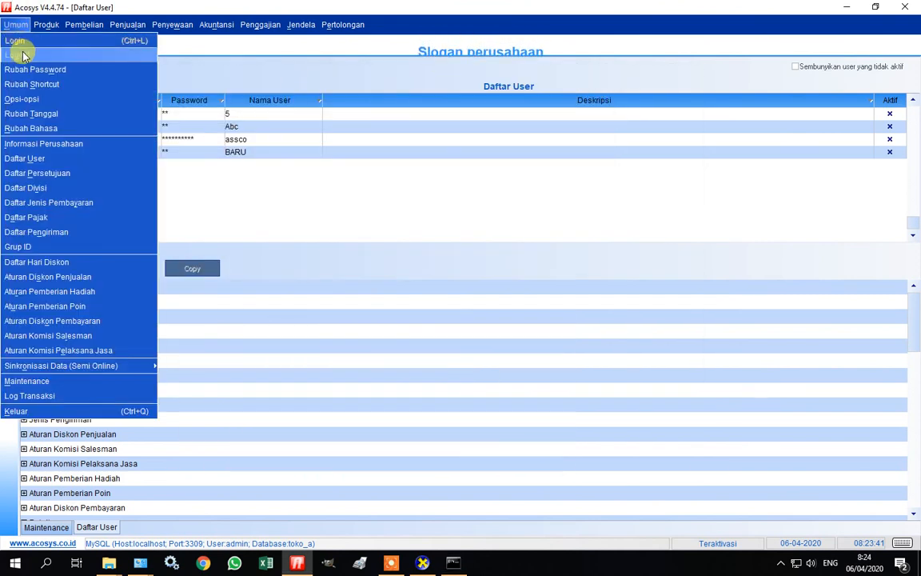
pyautogui.click(24, 41)
pyautogui.click(442, 285)
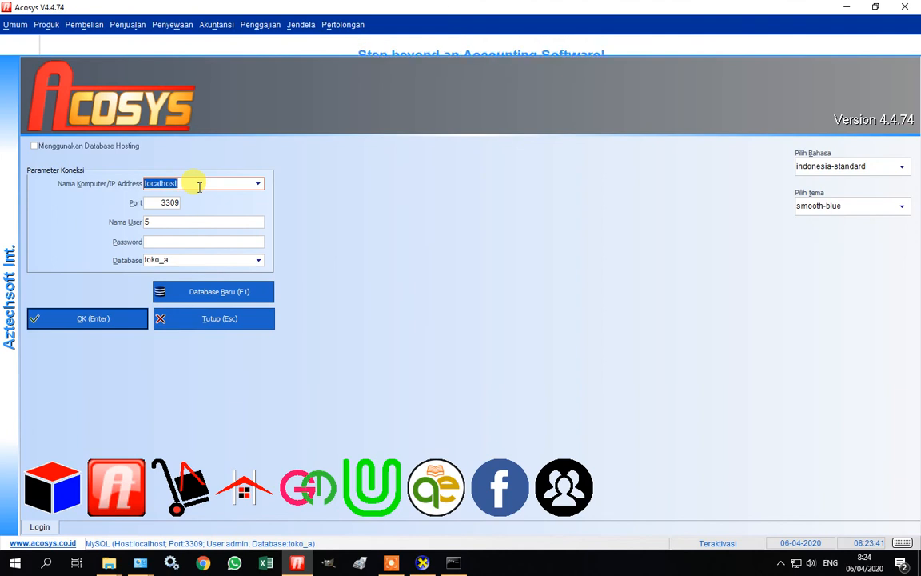
pyautogui.click(452, 563)
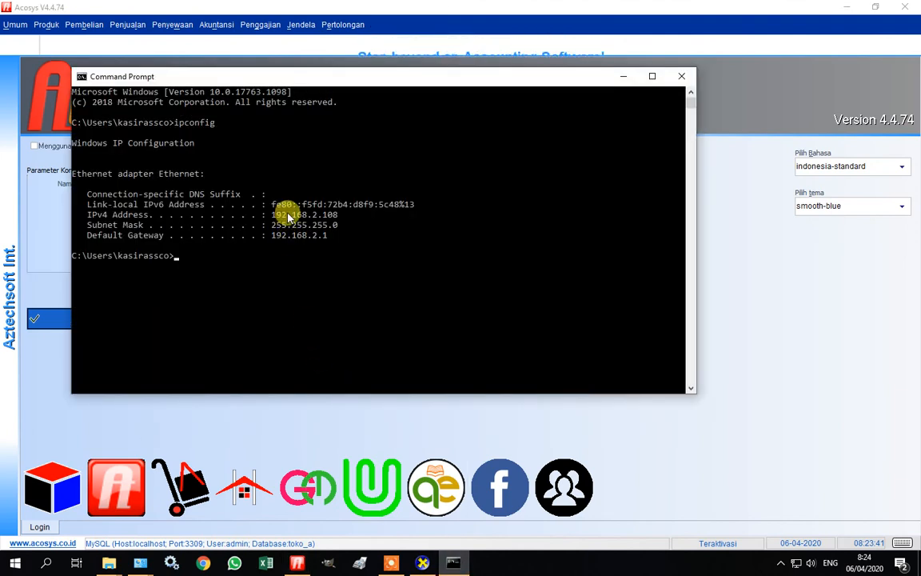
pyautogui.click(624, 76)
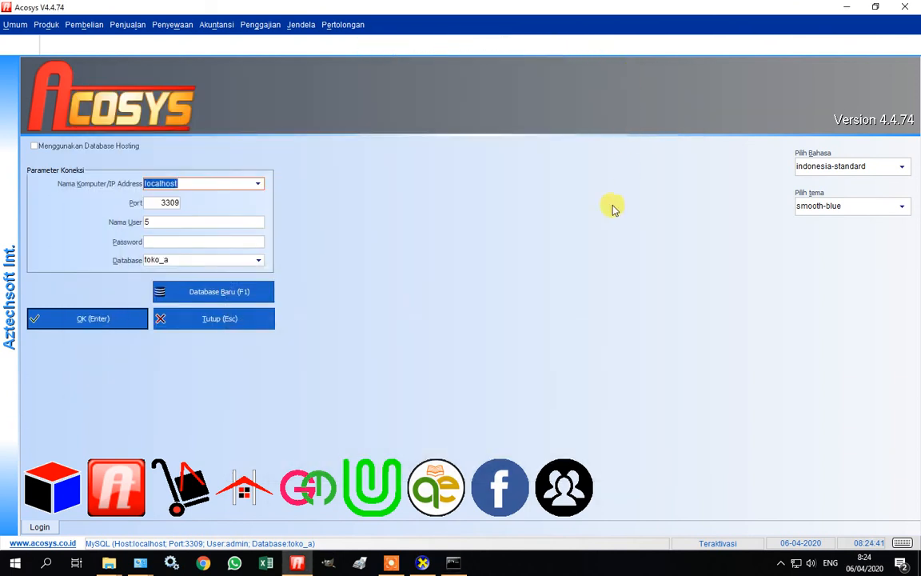
# View This PC's system properties to read the computer name assco-jabar, then return to Acosys.
pyautogui.moveTo(110, 565)
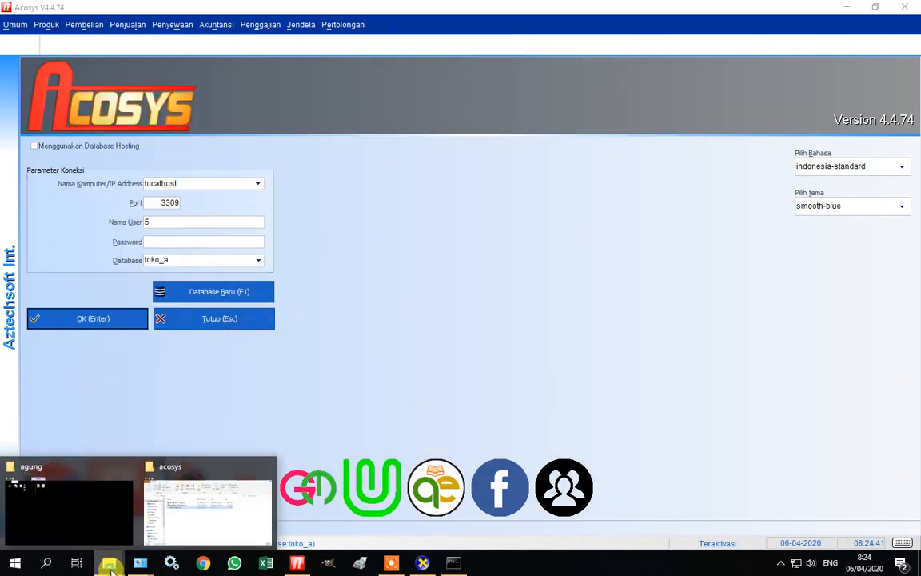
pyautogui.click(200, 503)
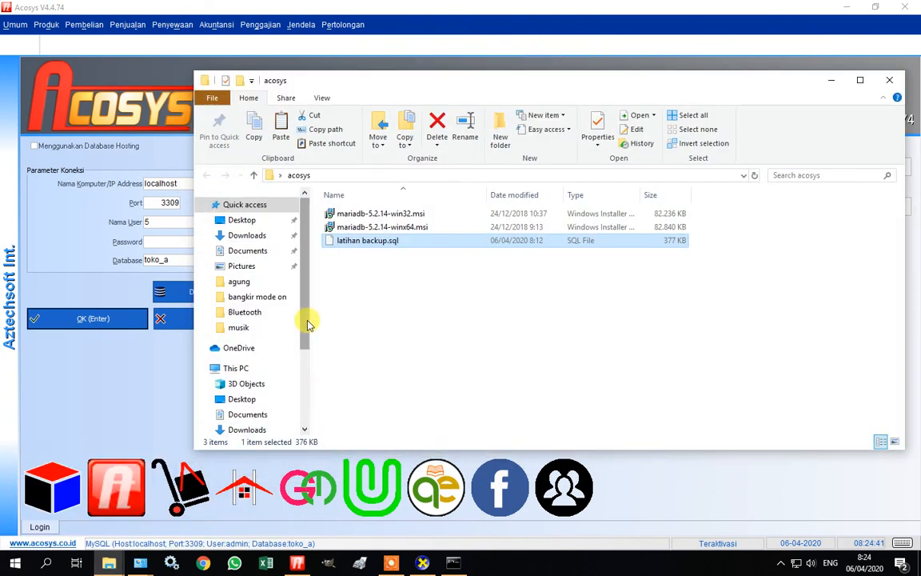
pyautogui.moveTo(307, 319); pyautogui.dragTo(308, 382)
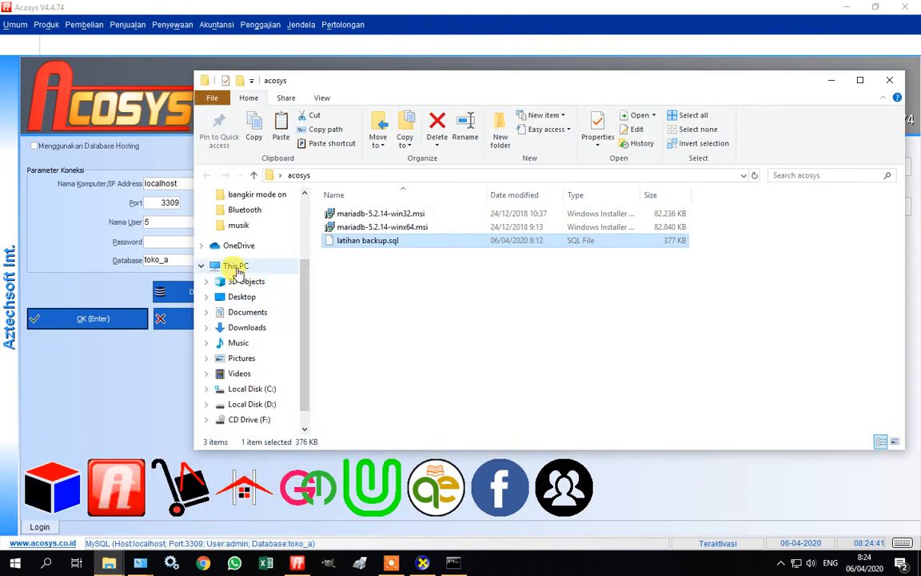
pyautogui.click(234, 267)
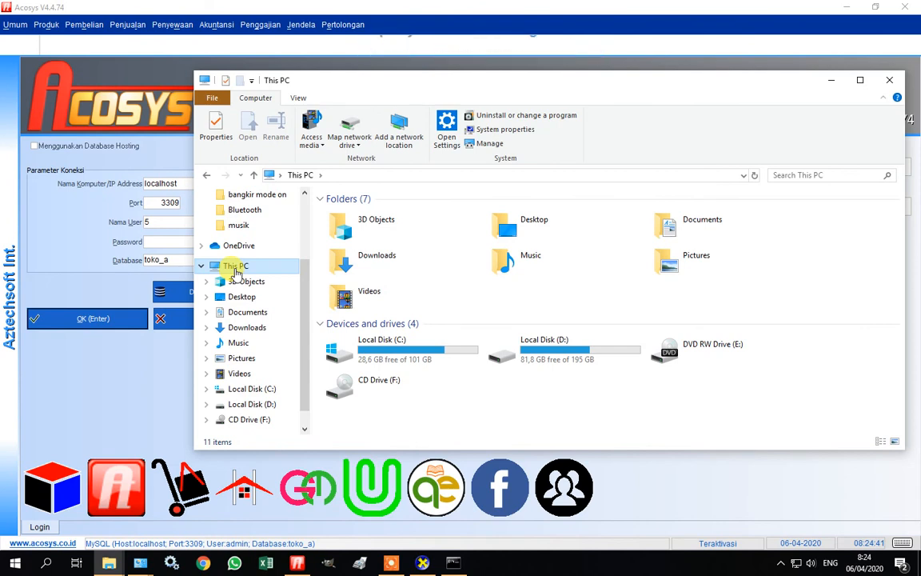
pyautogui.rightClick(232, 269)
pyautogui.click(308, 437)
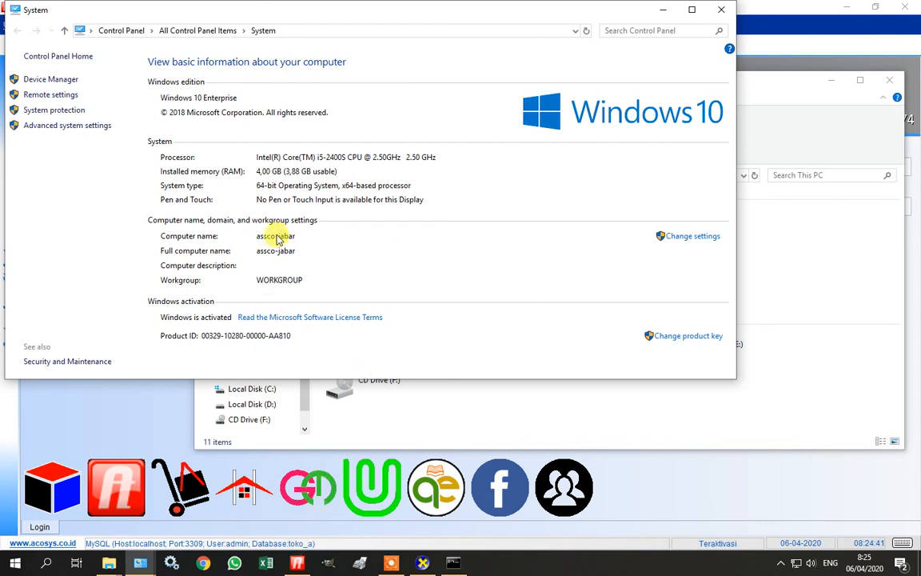
pyautogui.click(142, 412)
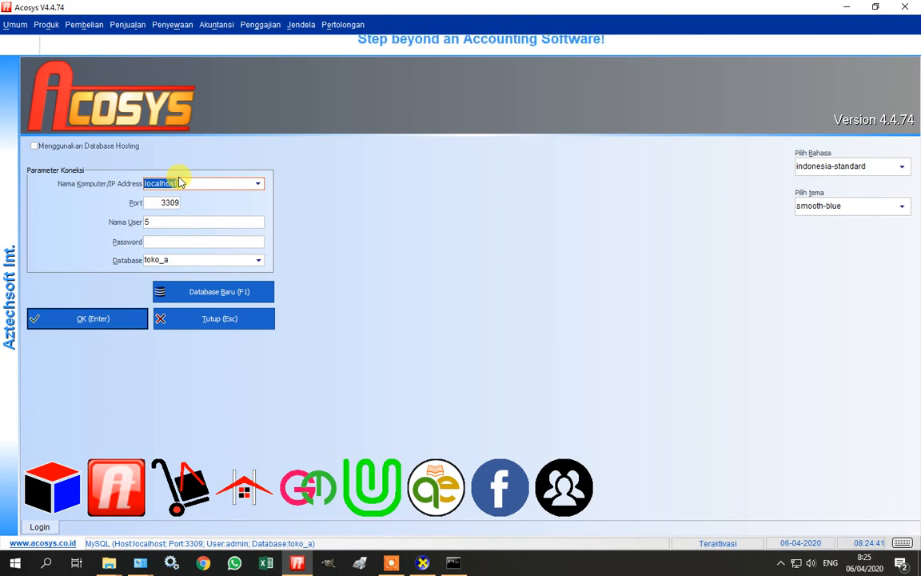
# Replace localhost with assco-jabar as the computer name, leaving port 3309 and database toko_a unchanged.
pyautogui.write('assco')
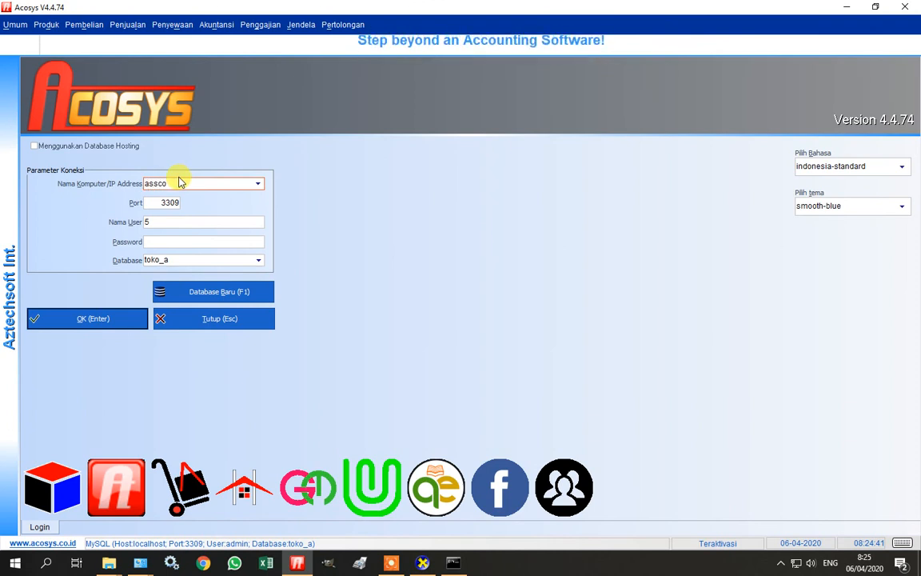
pyautogui.write('-a')
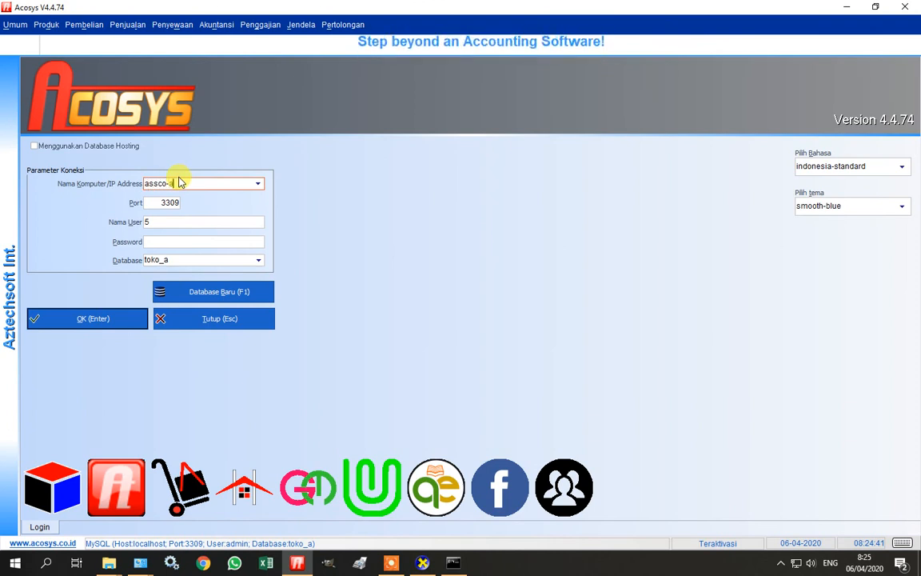
pyautogui.press('BackSpace')
pyautogui.write('jatim')
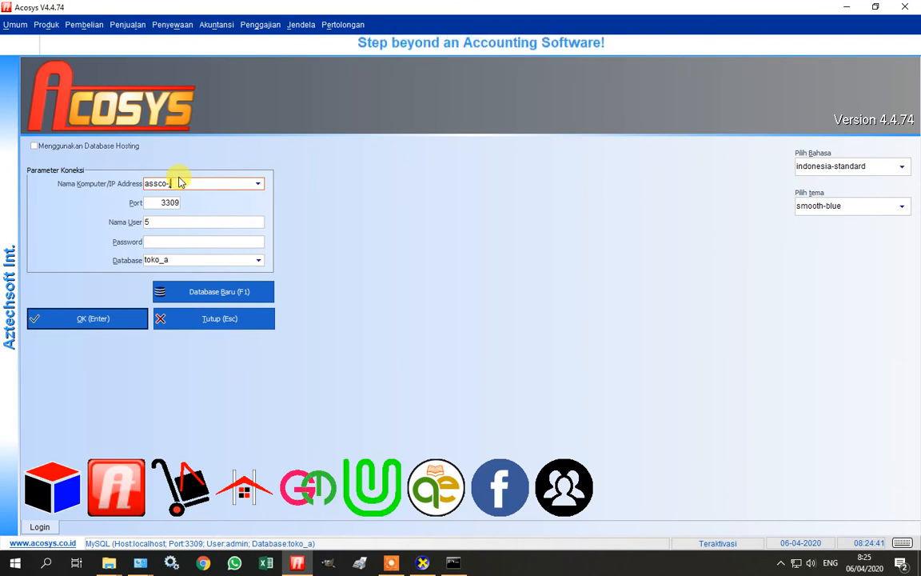
pyautogui.press('Tab')
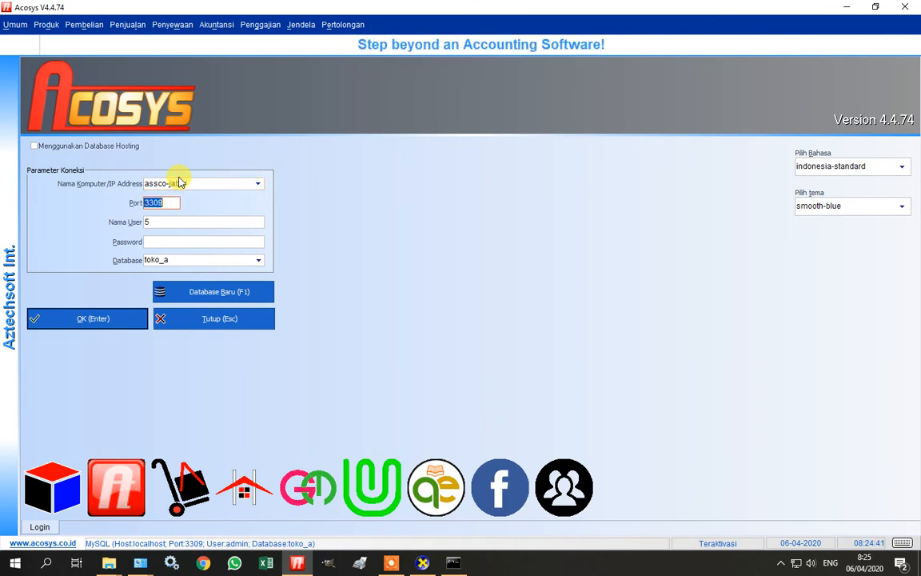
pyautogui.press('Tab')
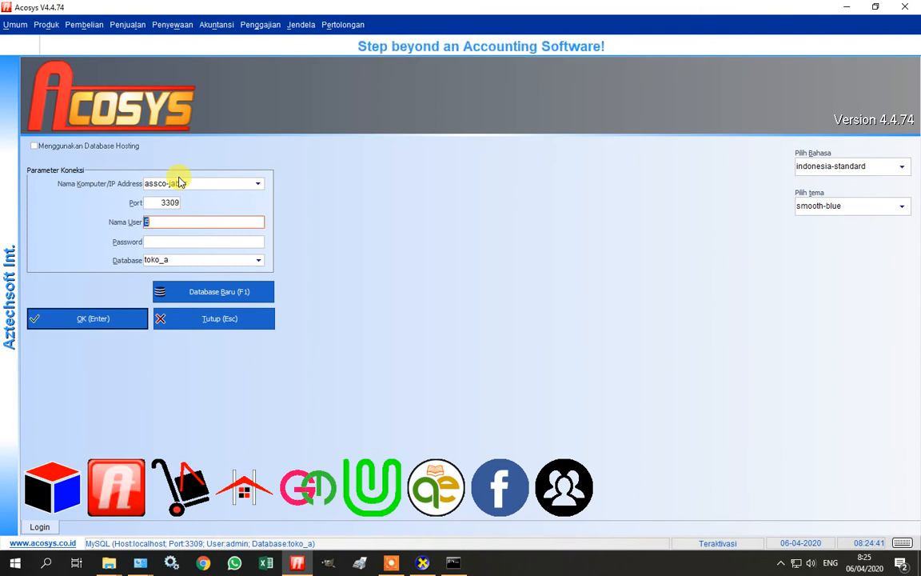
pyautogui.press('Tab')
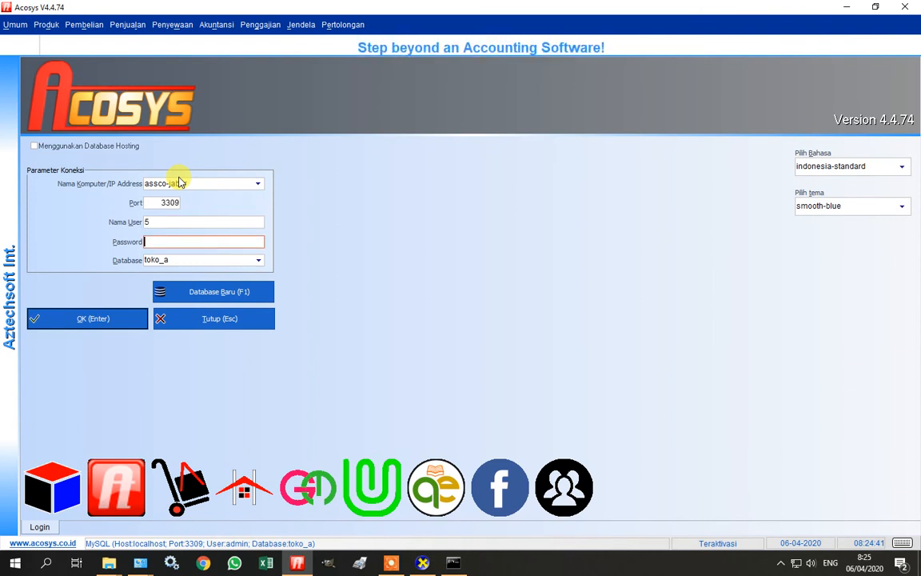
pyautogui.press('Tab')
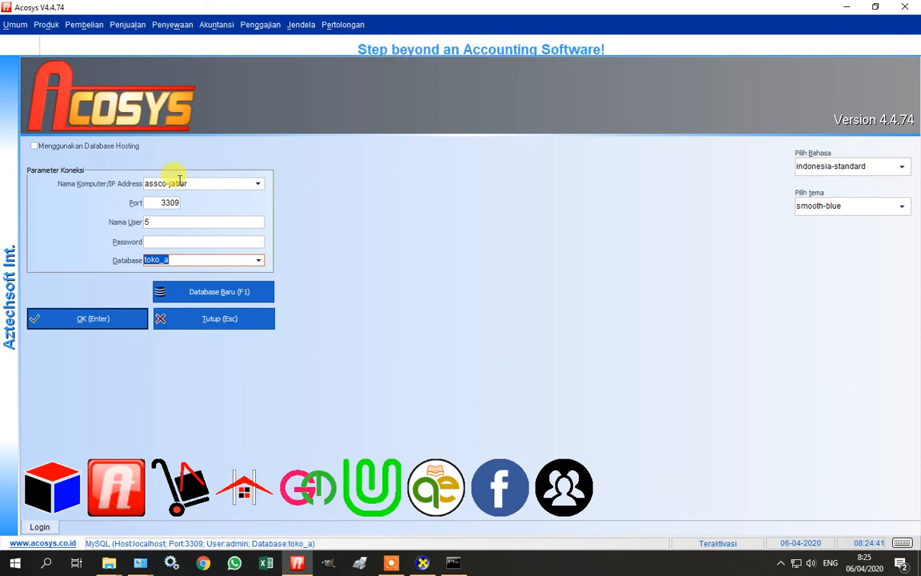
# Check the ipconfig output in Command Prompt, then minimize it again.
pyautogui.click(456, 562)
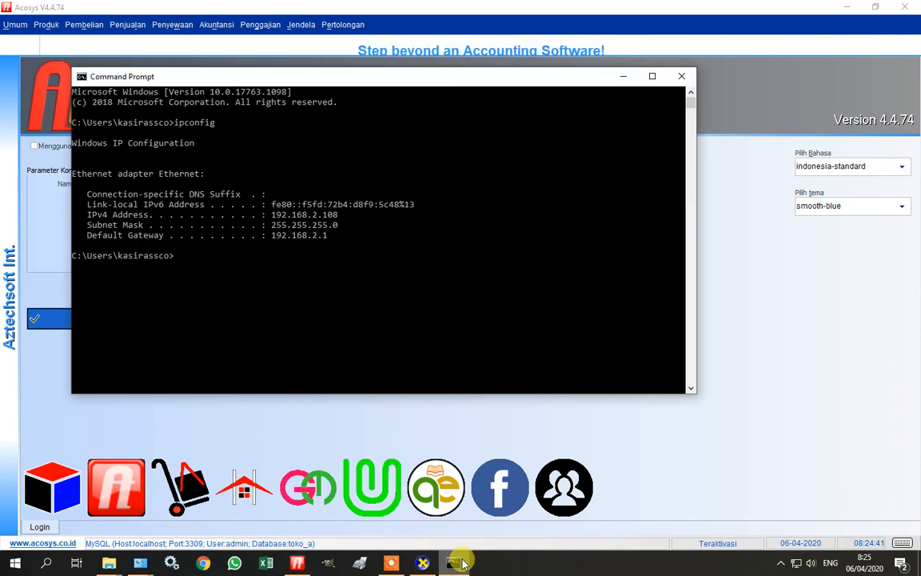
pyautogui.click(624, 82)
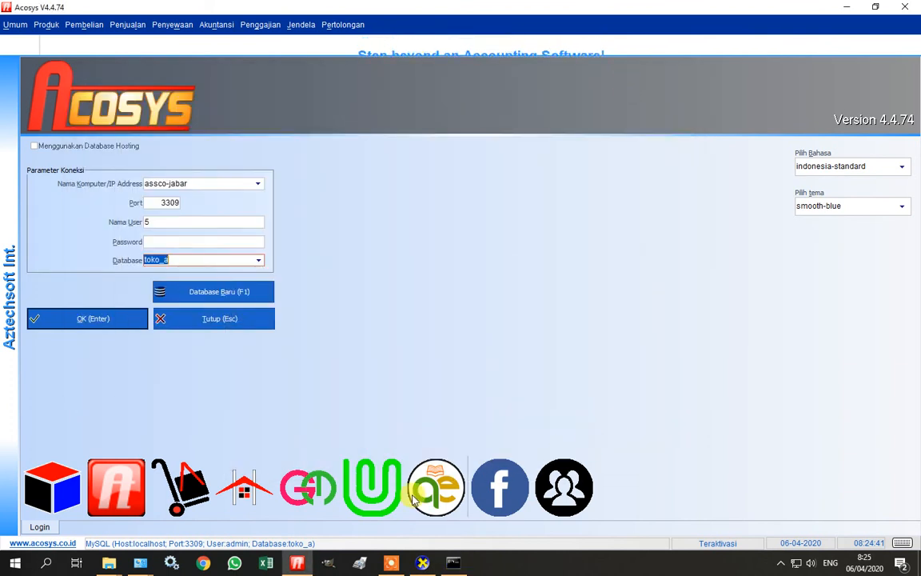
pyautogui.click(391, 564)
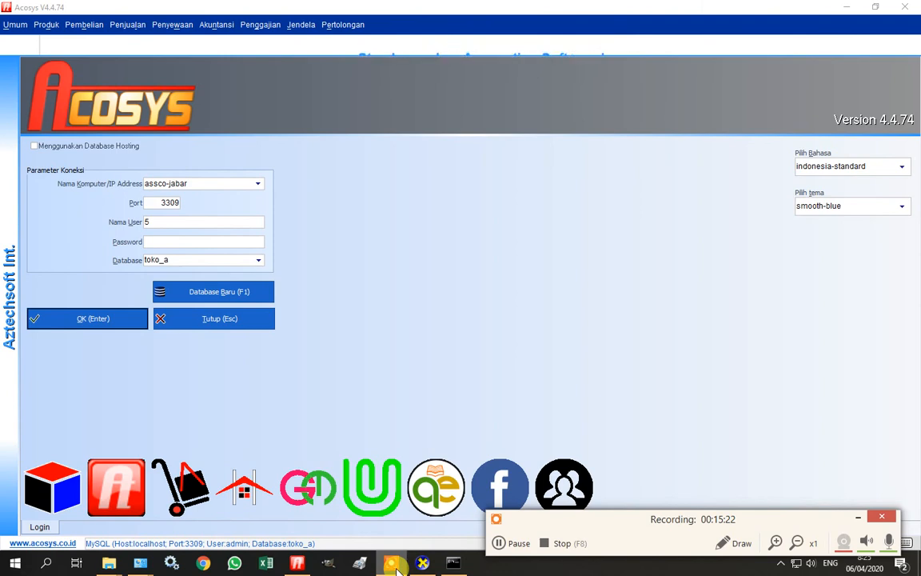